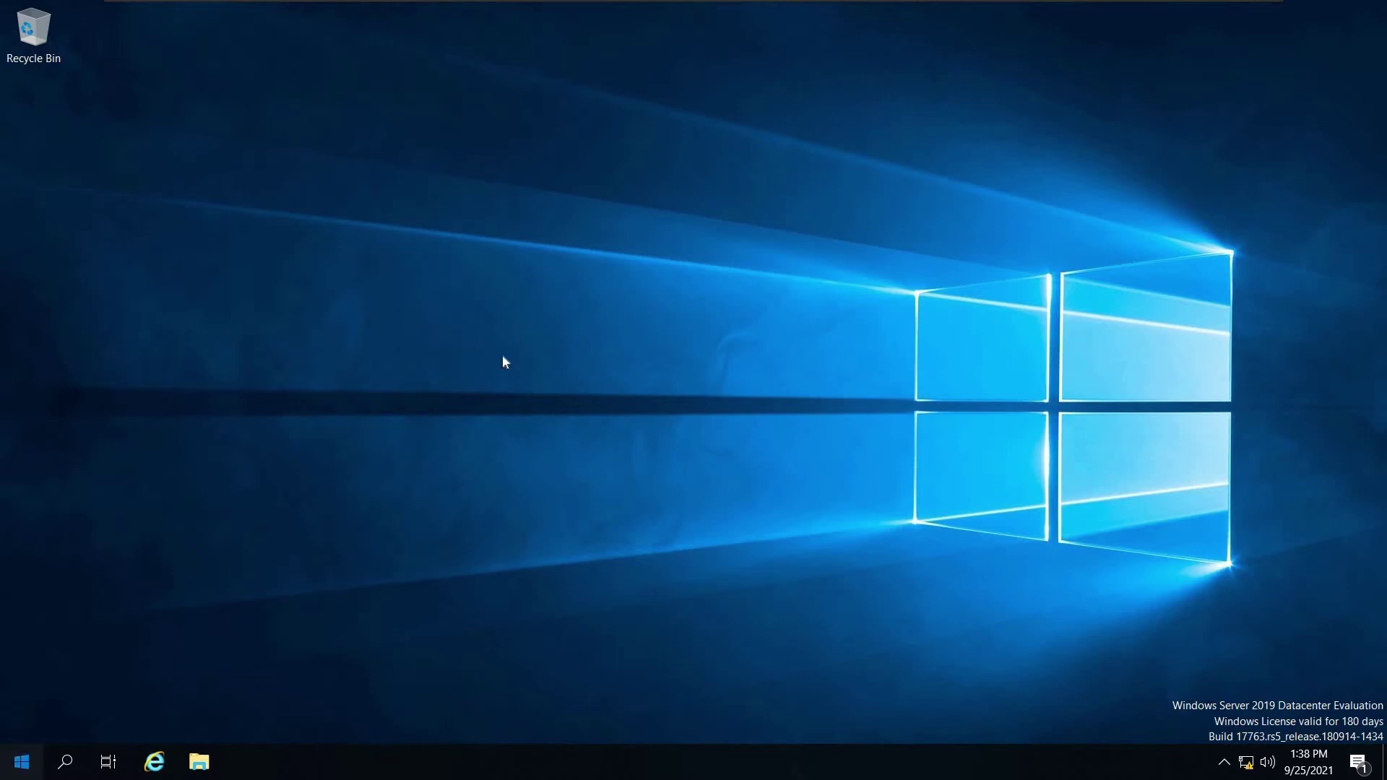
Step: Open Server Manager, review the local server's properties and return to the dashboard
left_click(761, 276)
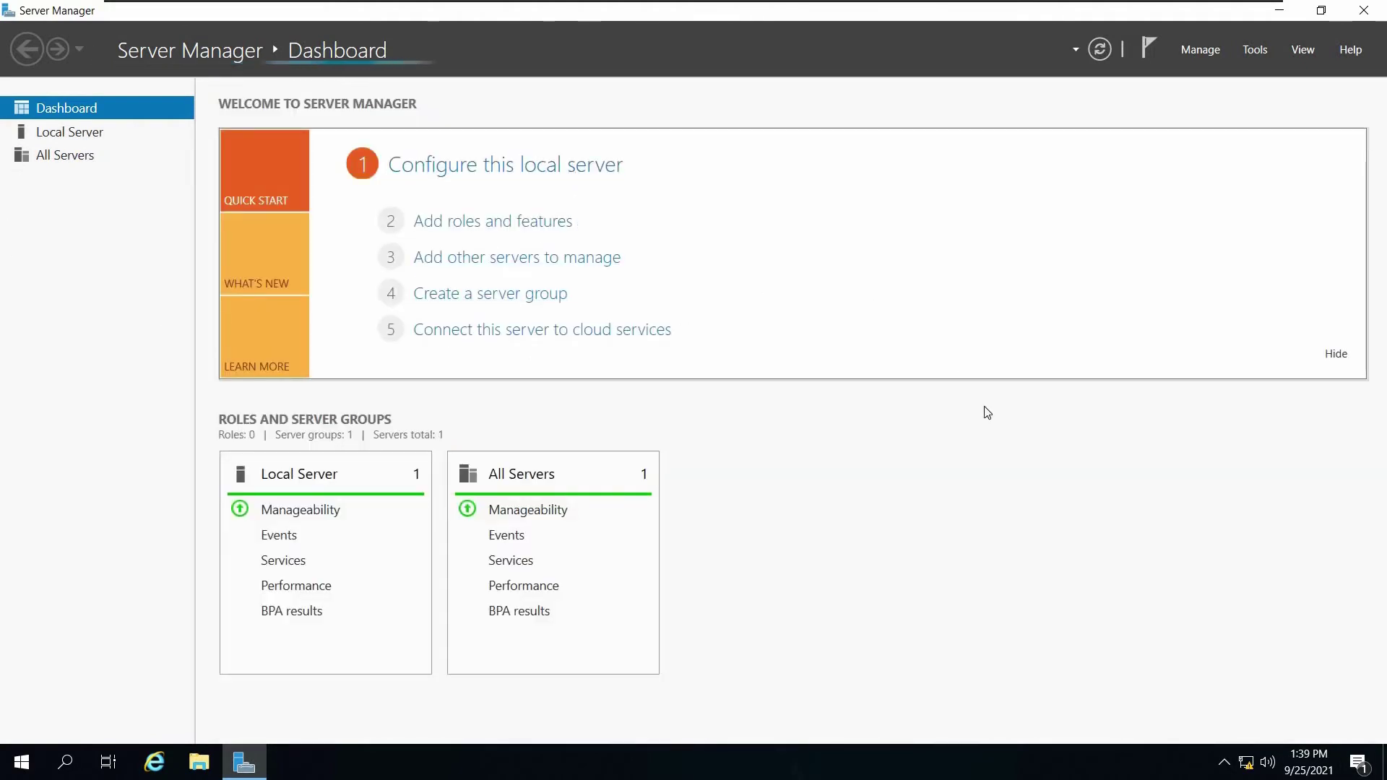
left_click(60, 133)
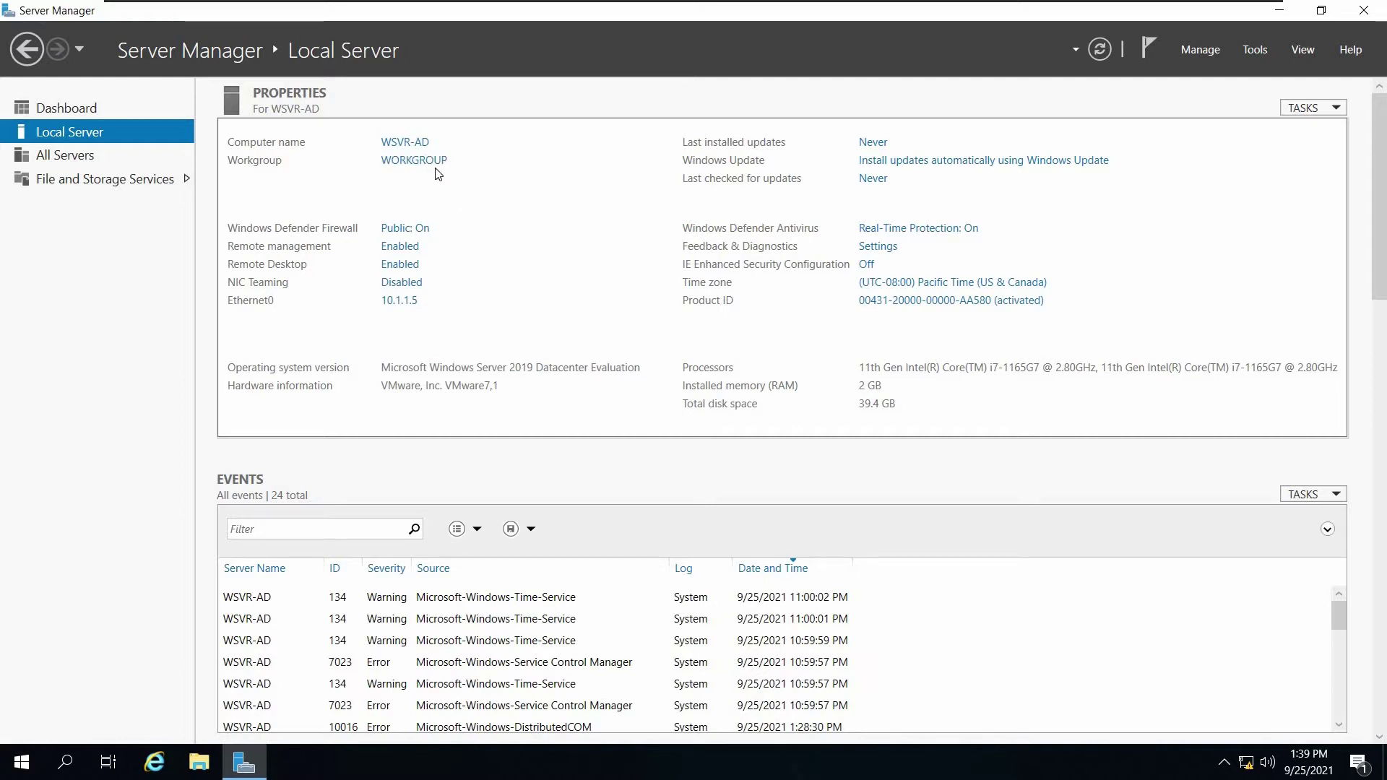
left_click(90, 113)
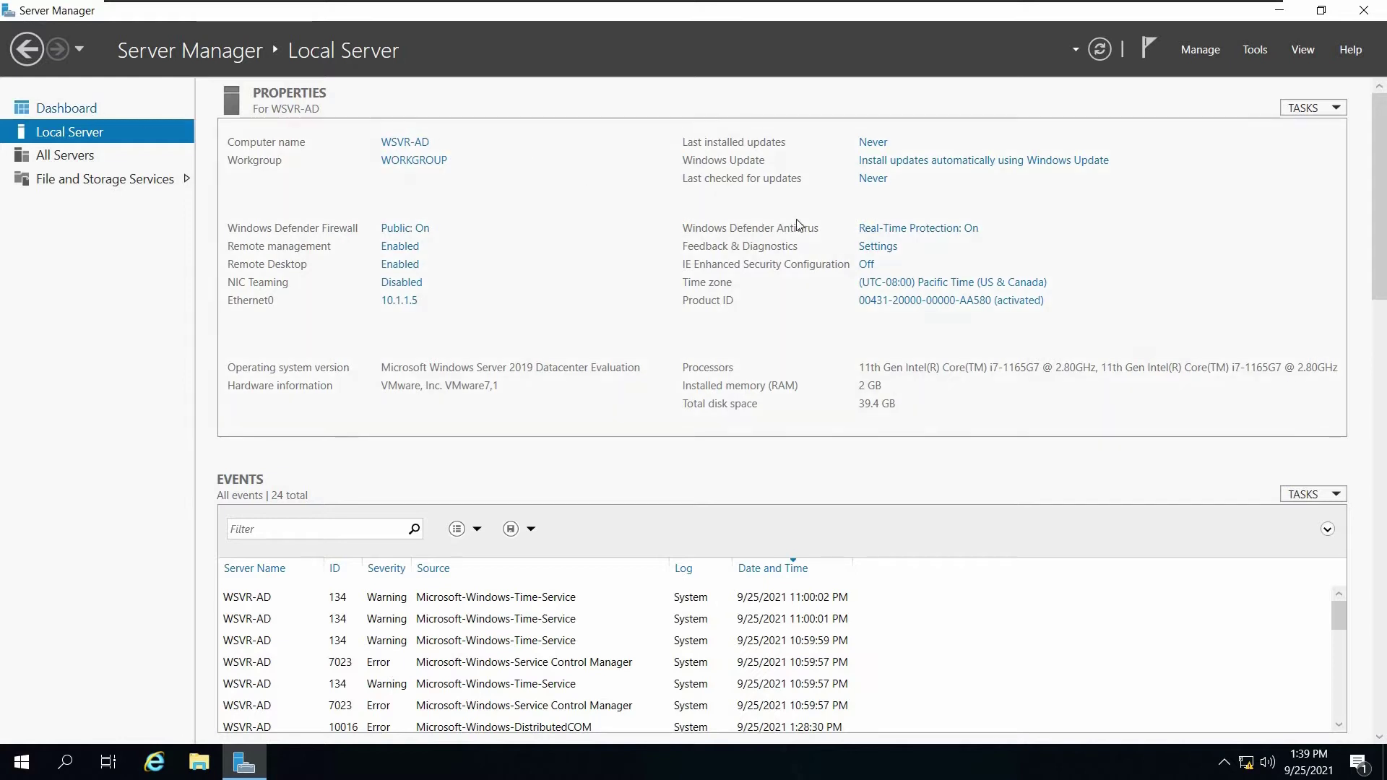
Step: Start the Add Roles and Features wizard and accept WSVR-AD from the server pool as the destination server
left_click(472, 232)
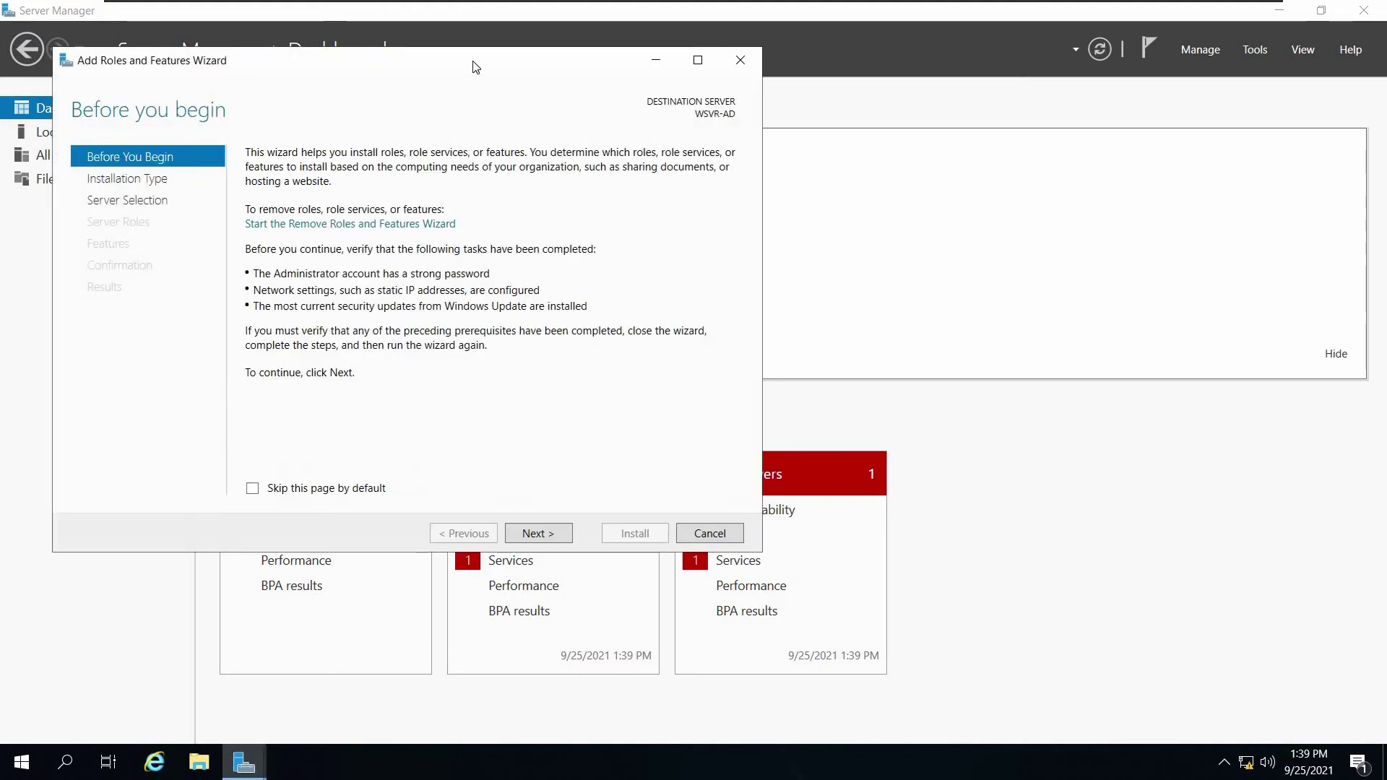
left_click(787, 134)
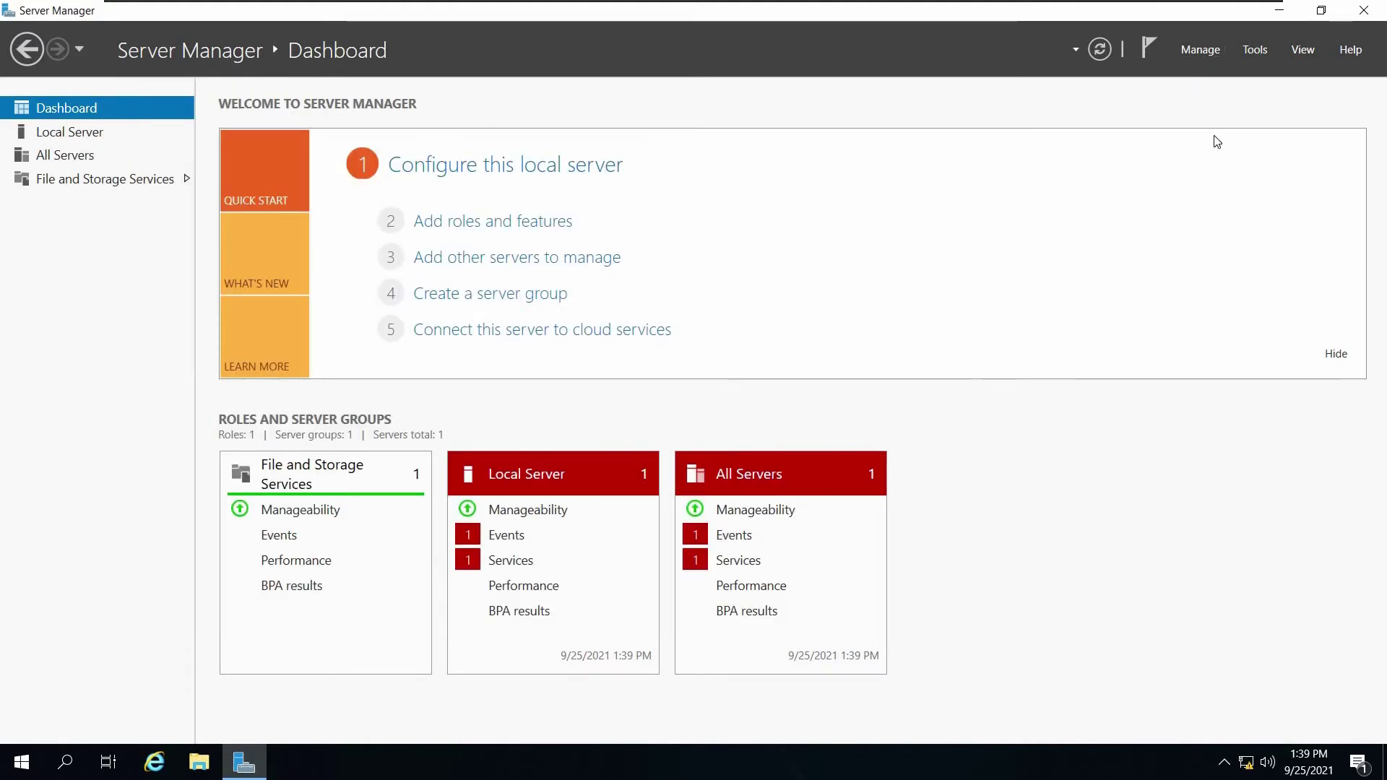
left_click(1200, 49)
left_click(1232, 73)
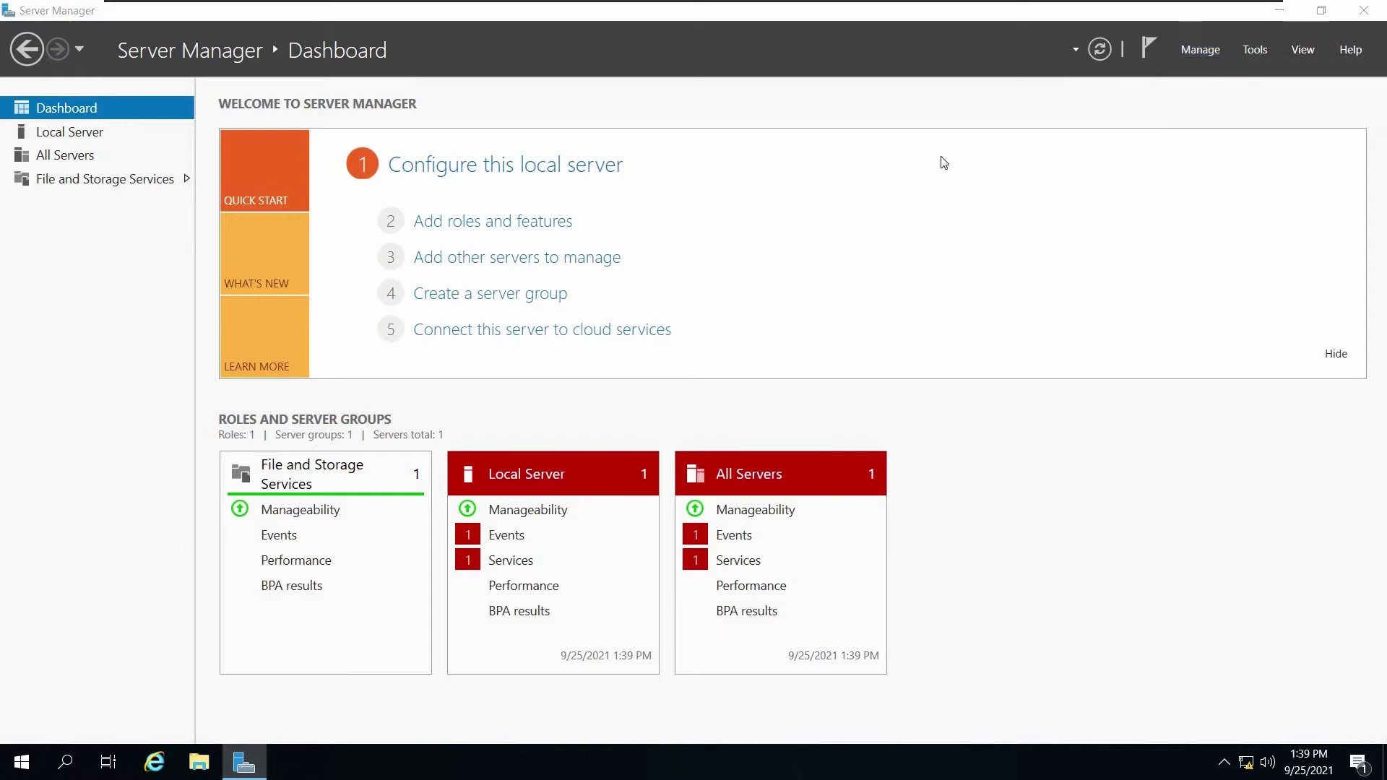
left_click_drag(546, 86, 782, 109)
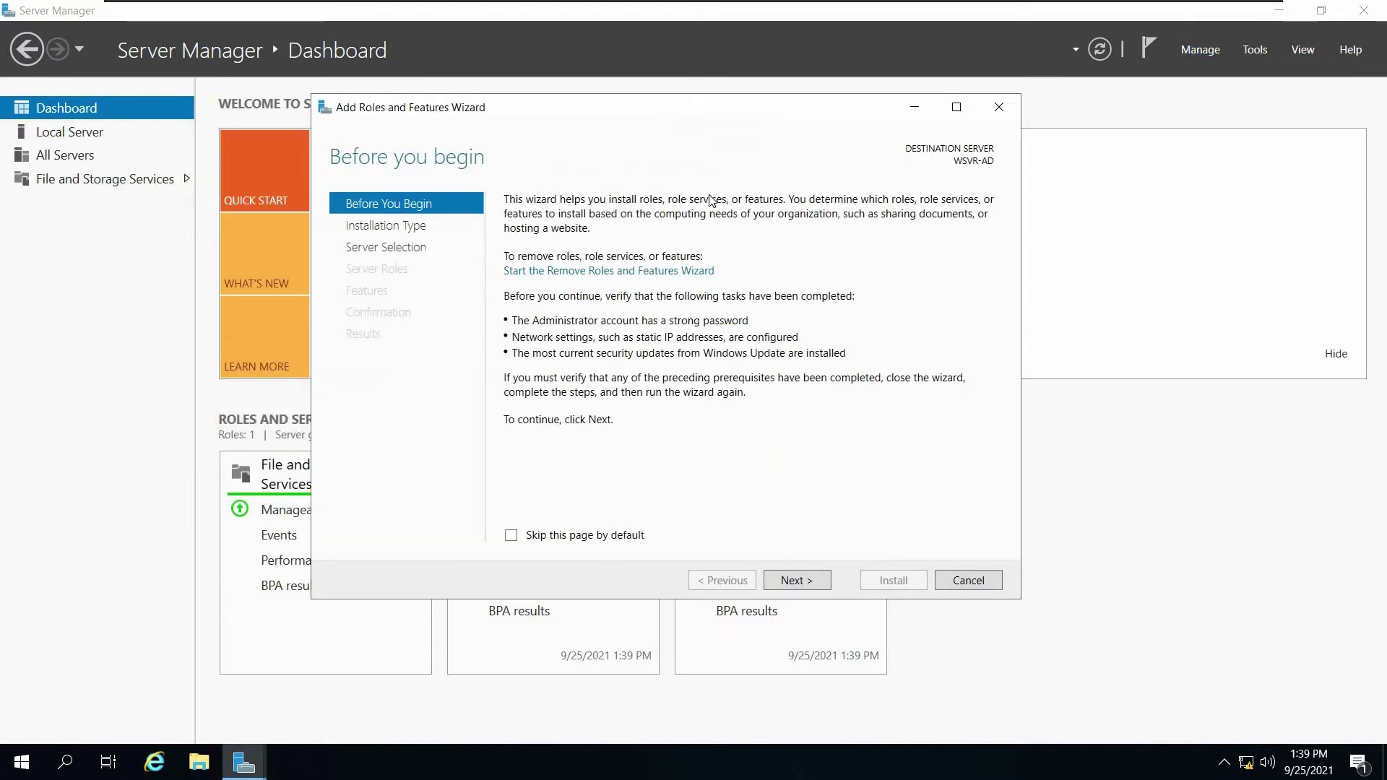
left_click(809, 585)
left_click(811, 586)
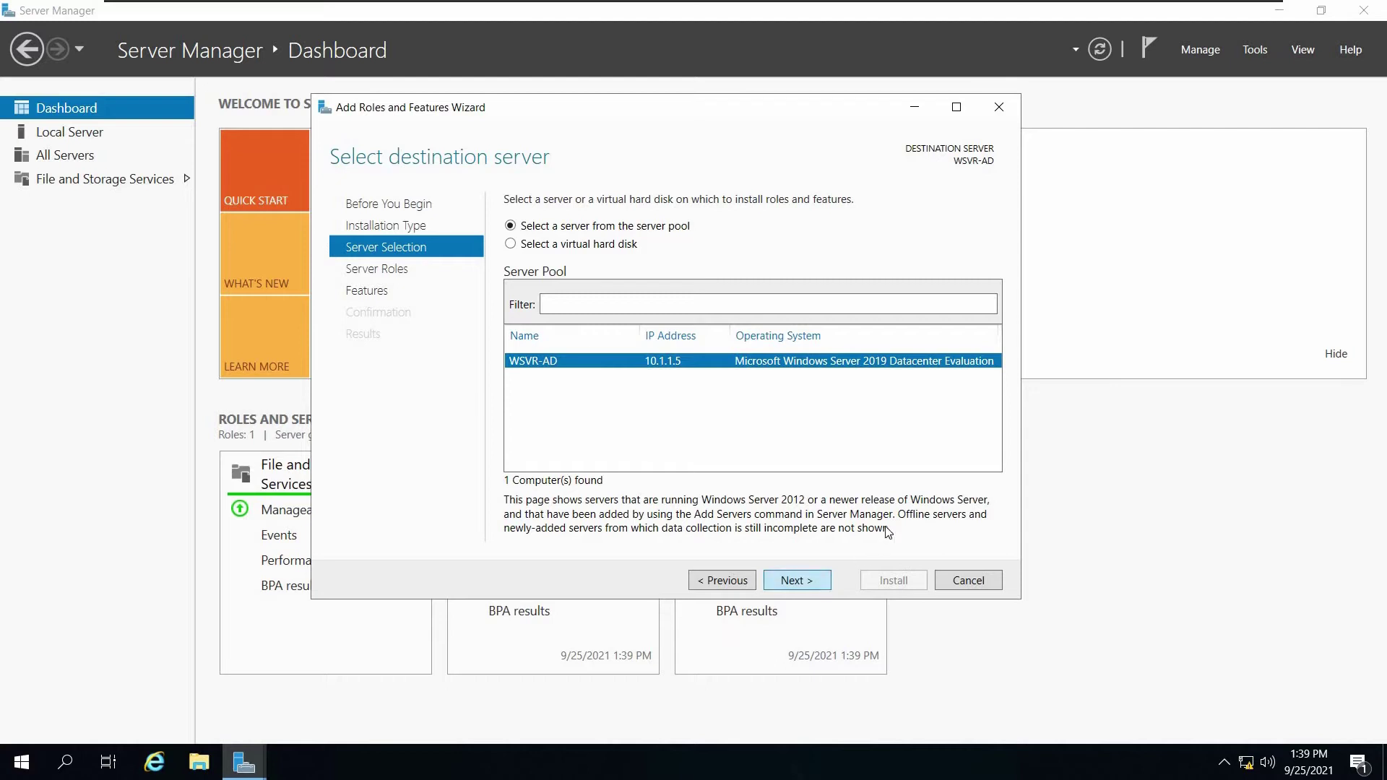
left_click(827, 582)
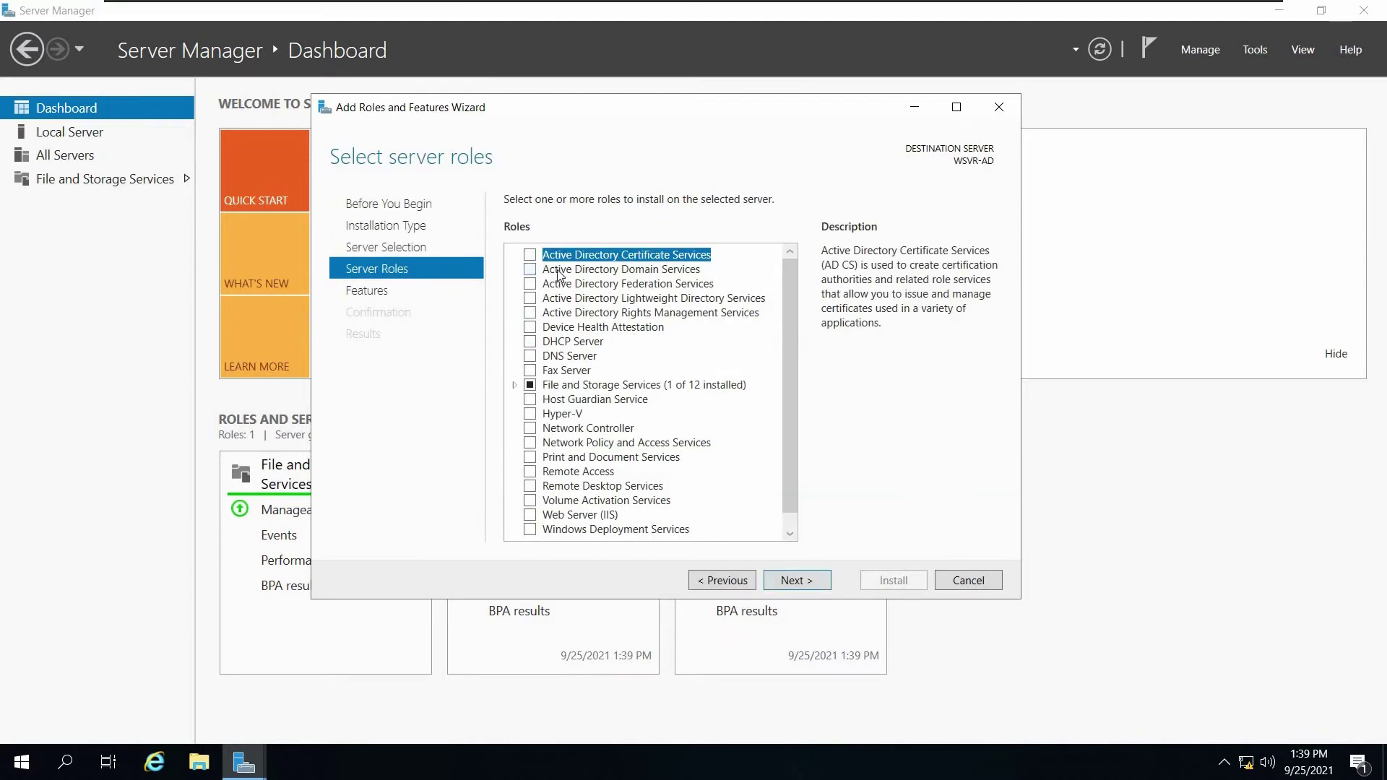
Step: Select the Active Directory Domain Services and DNS Server roles, including the features and management tools they require
left_click(660, 272)
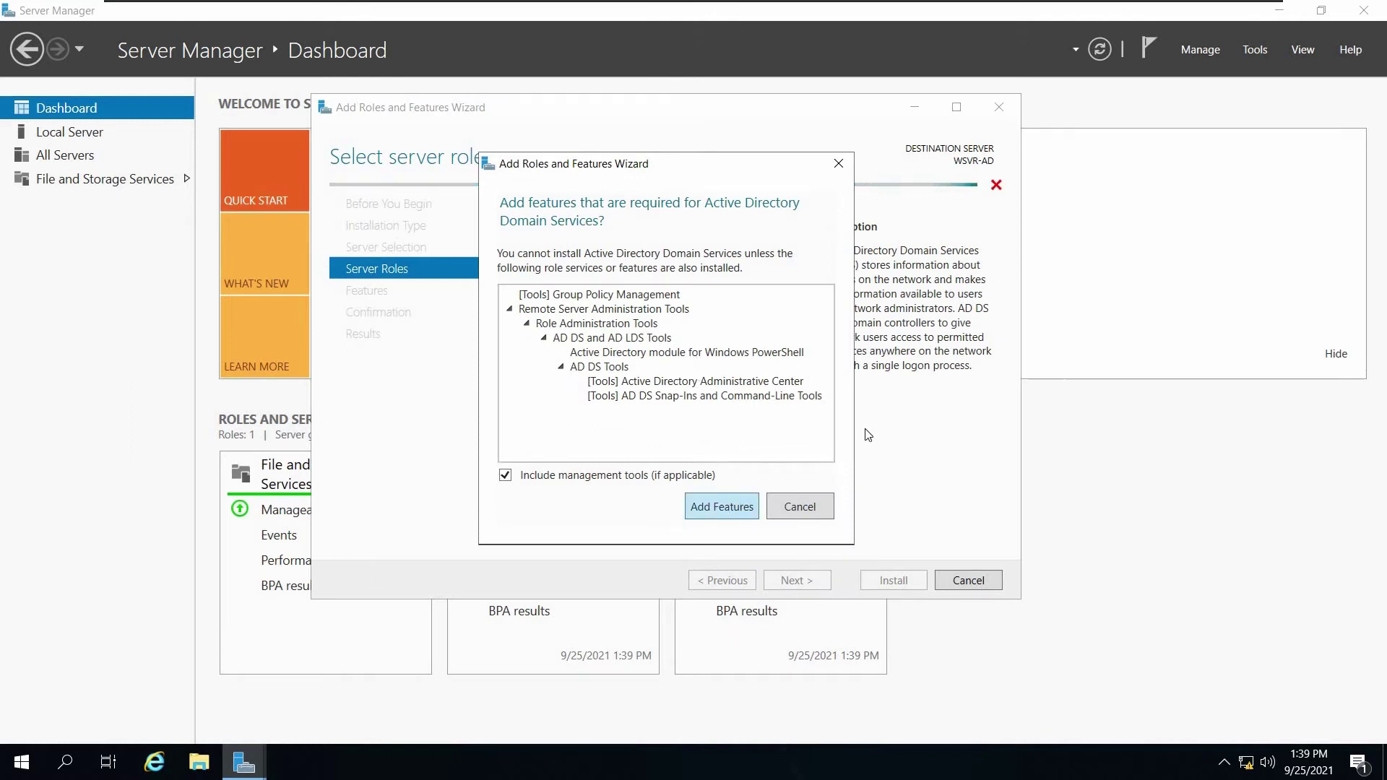
left_click(721, 507)
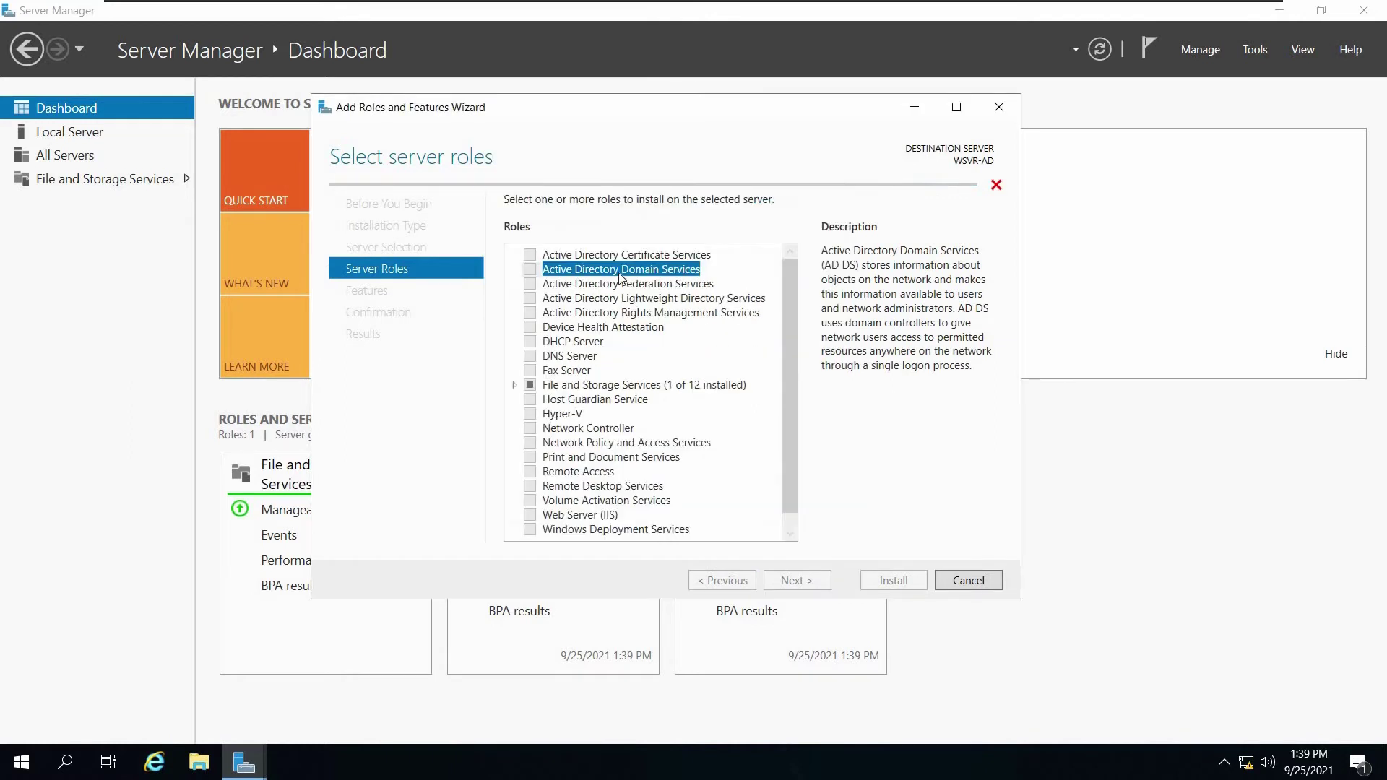
left_click(530, 356)
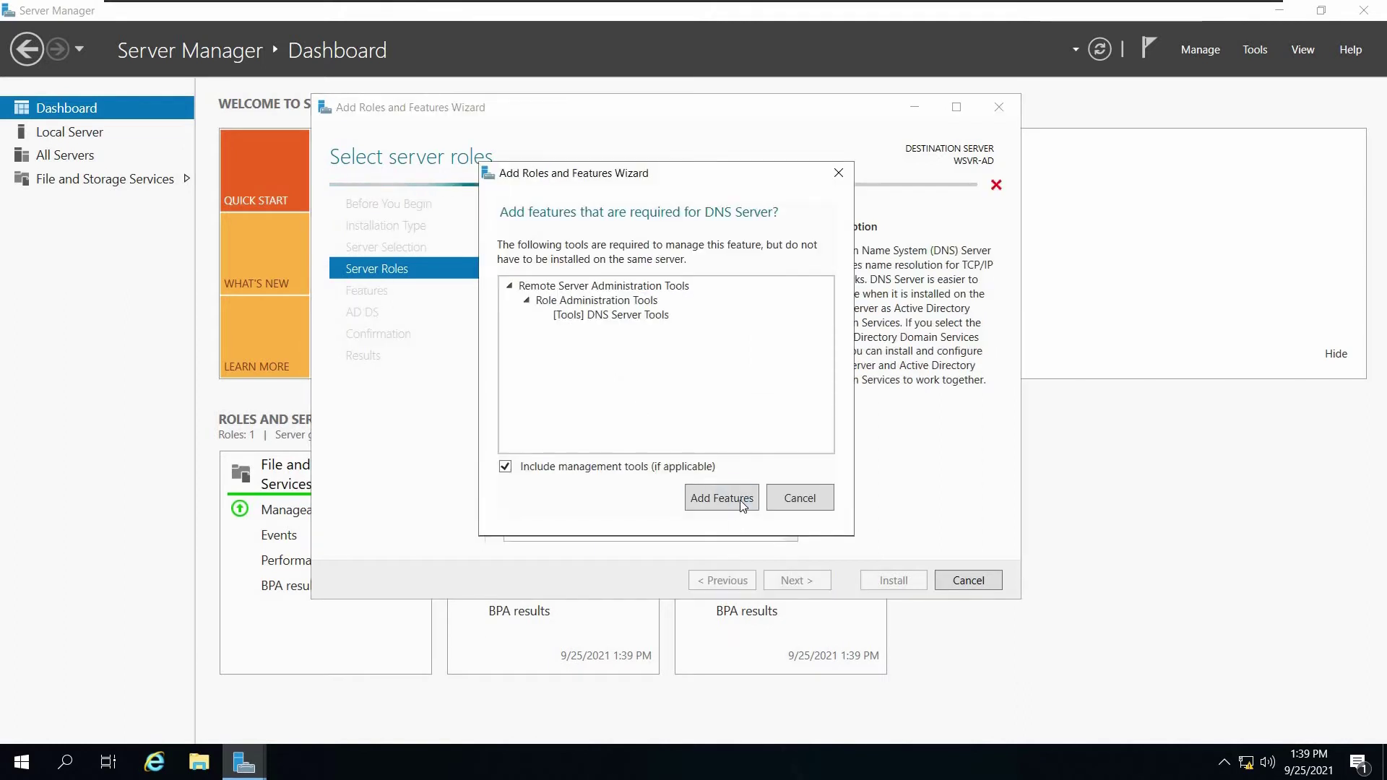
left_click(740, 499)
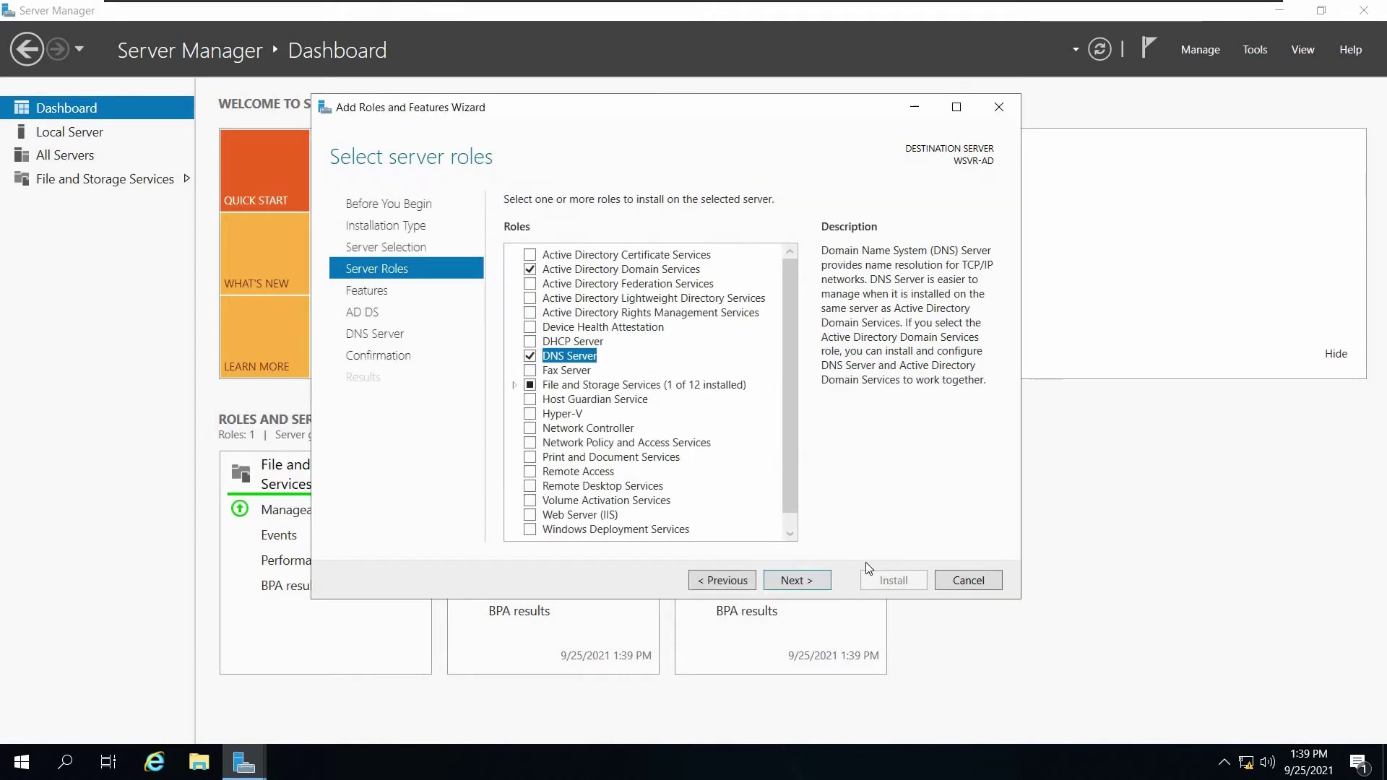
Step: Keep the default feature selection and install the chosen roles without automatic restart
left_click(809, 582)
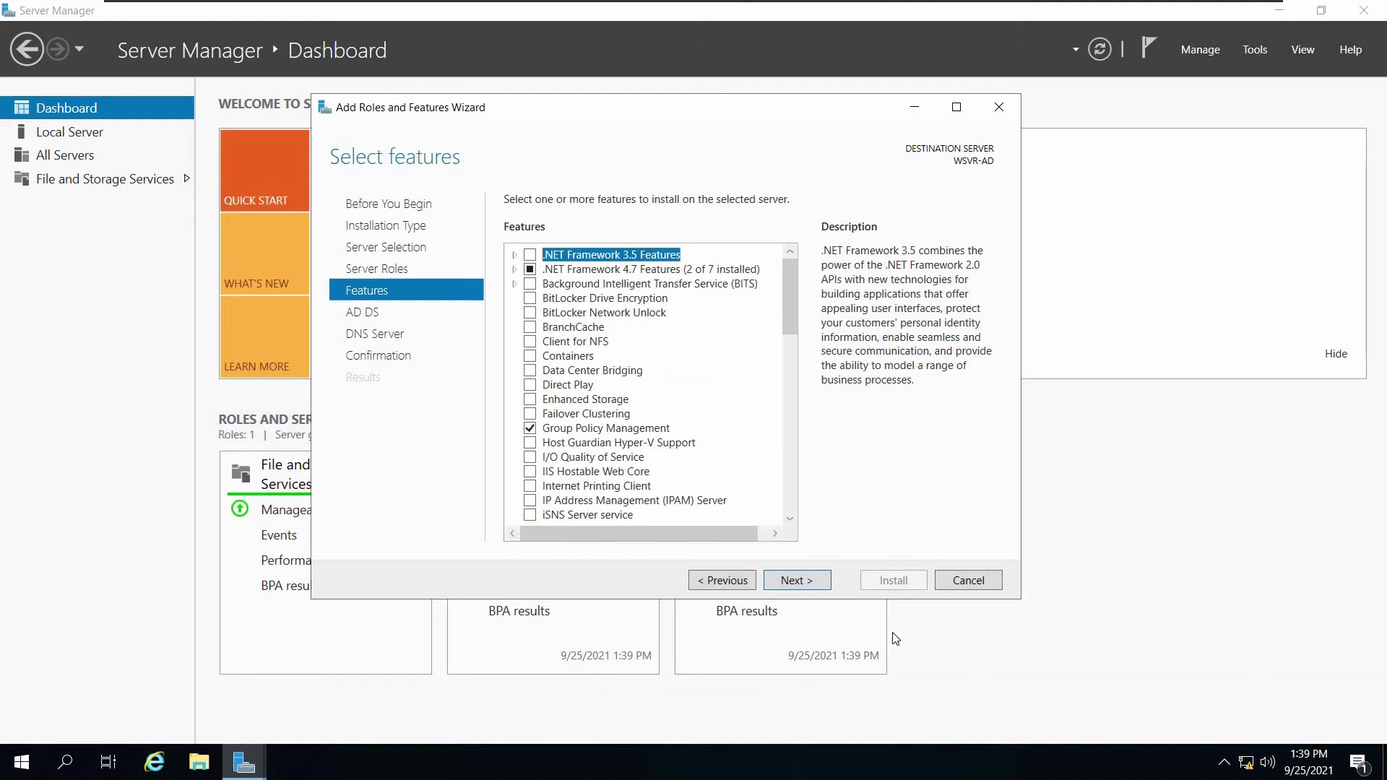
left_click(800, 583)
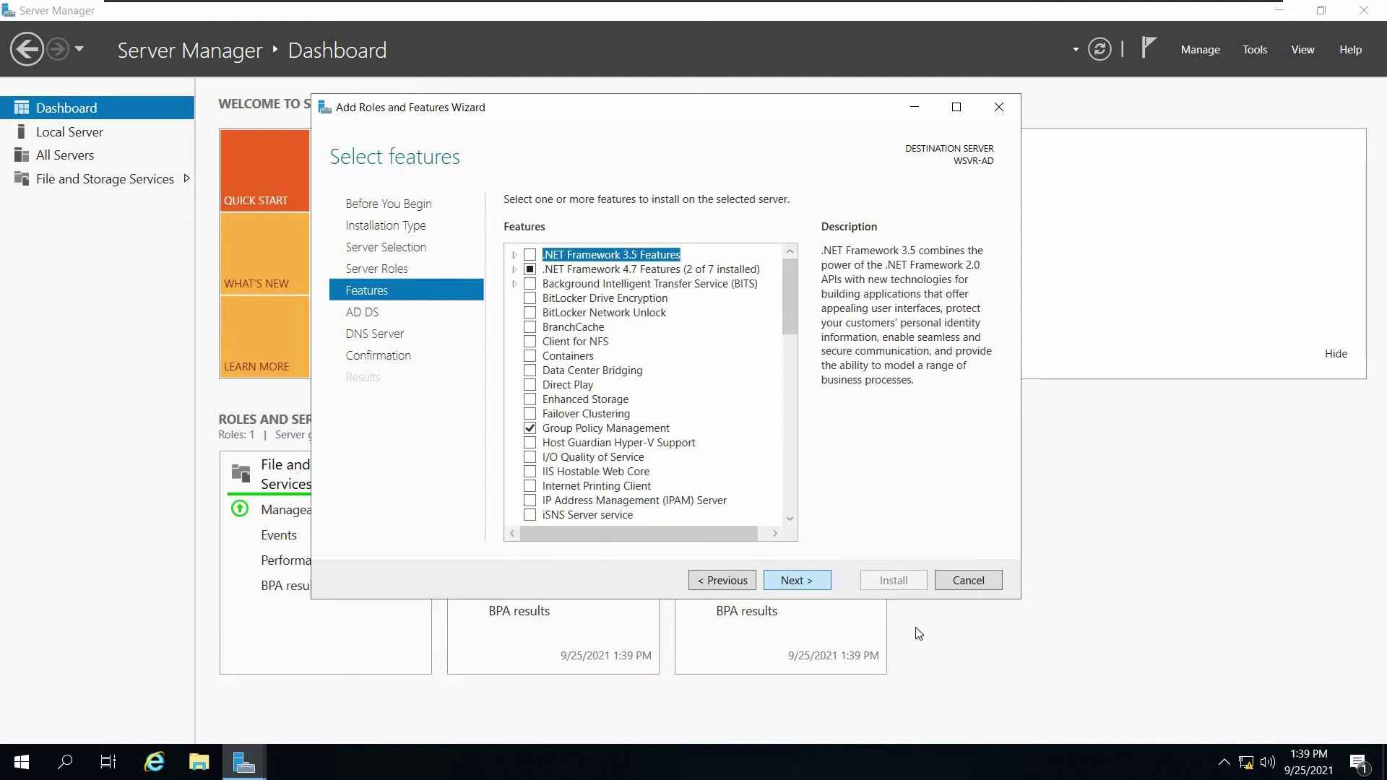
left_click(795, 582)
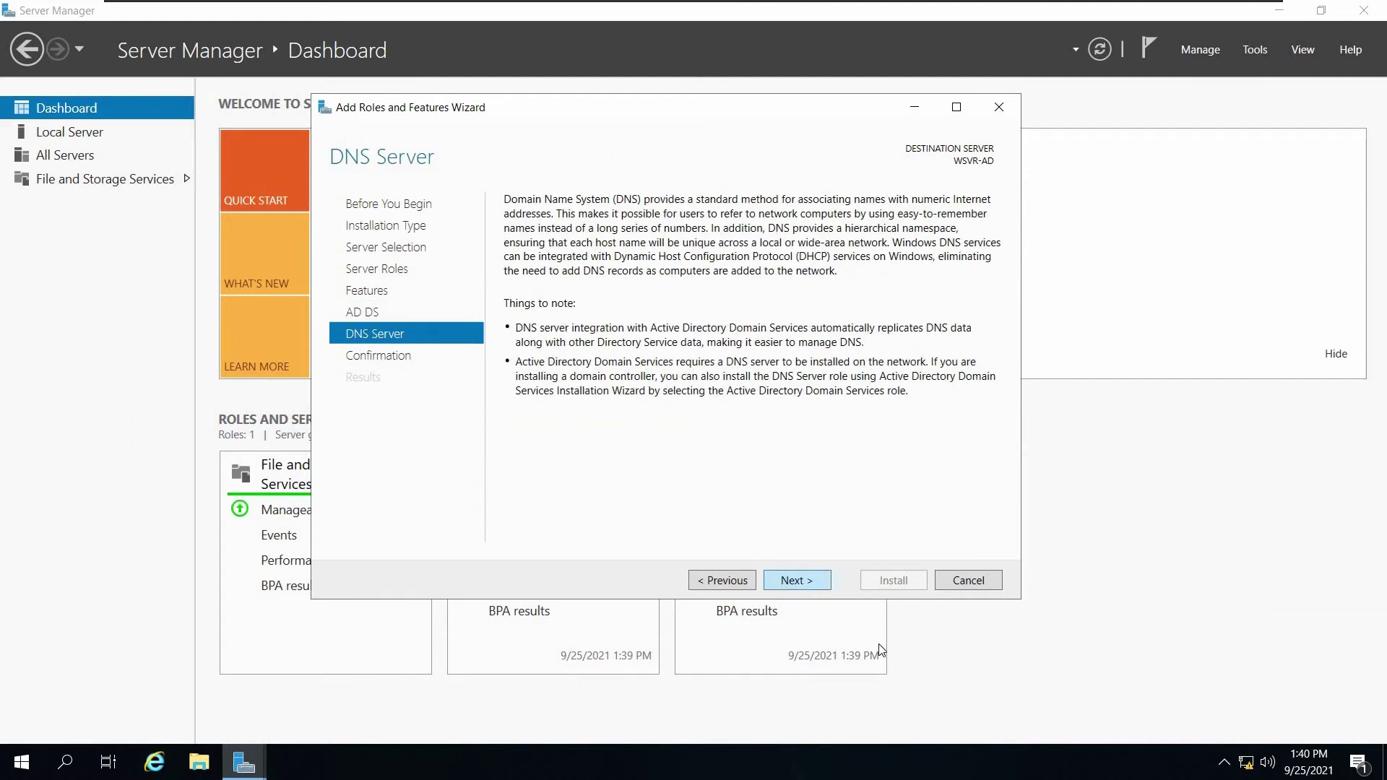
left_click(812, 585)
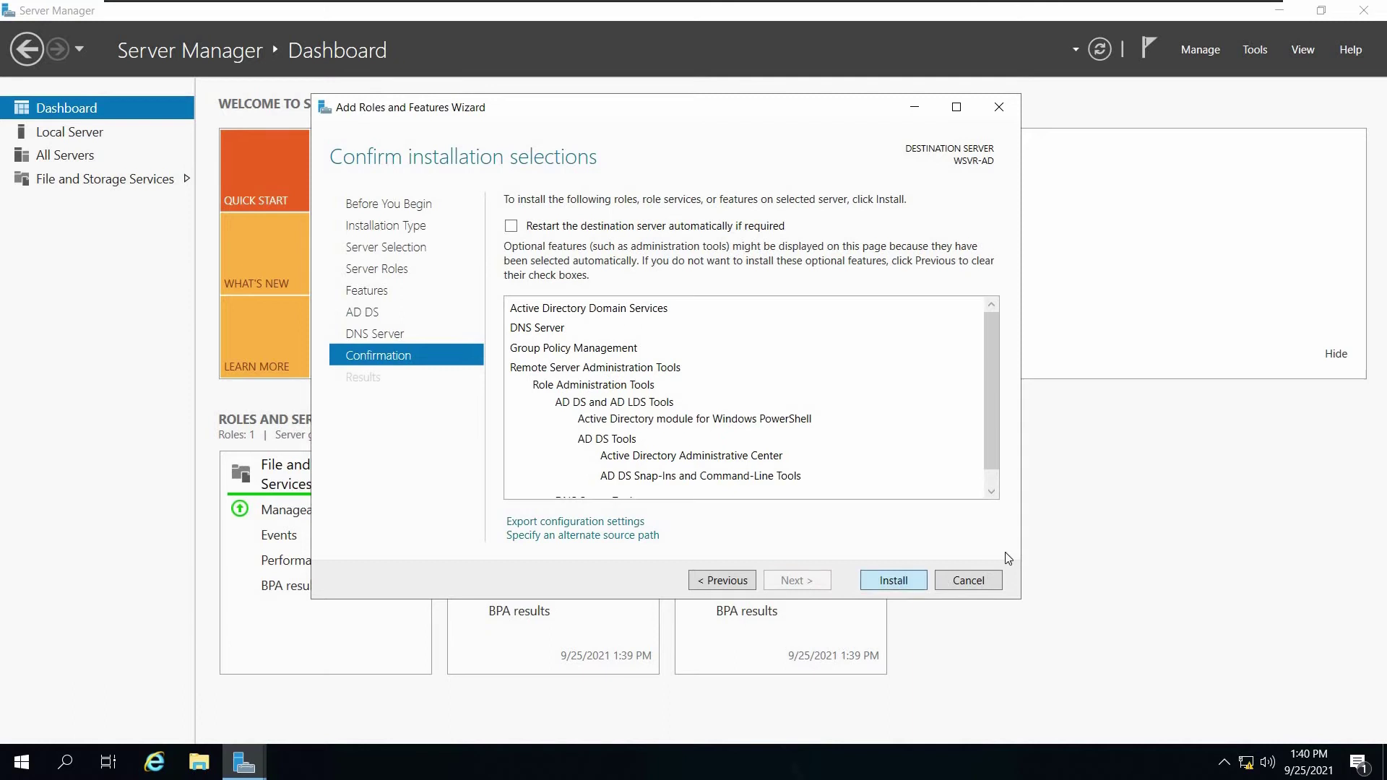
left_click(894, 580)
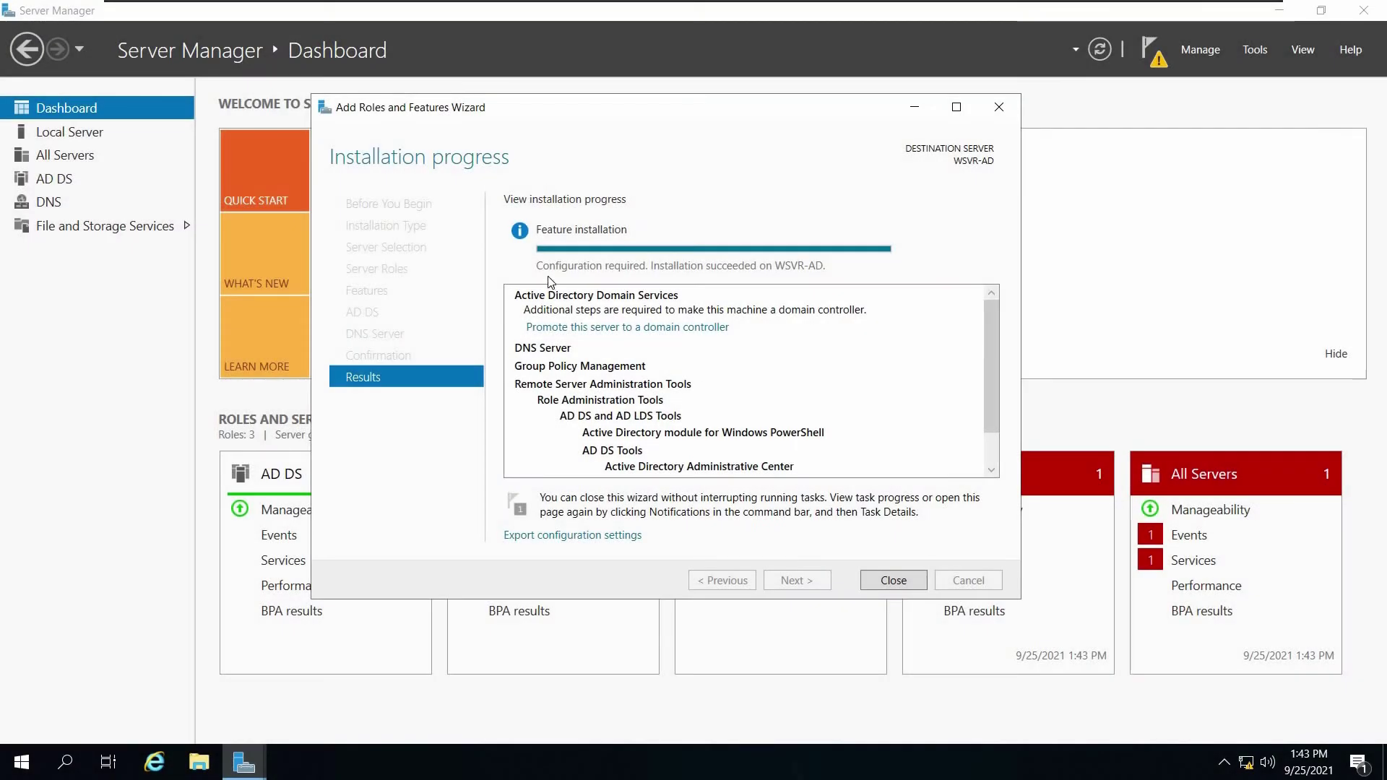
Step: Start promoting this server to a domain controller from the role installation results
left_click_drag(737, 116, 606, 116)
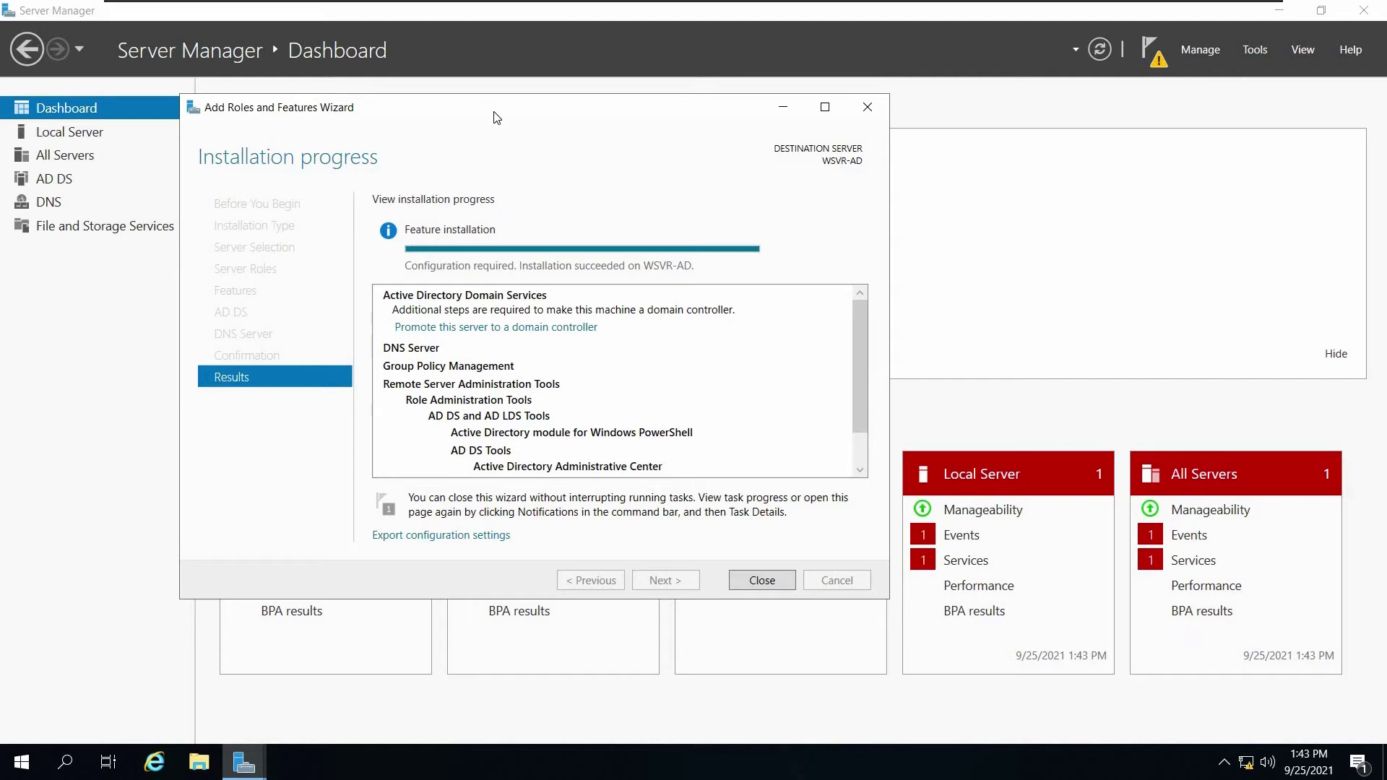
left_click_drag(497, 117, 786, 122)
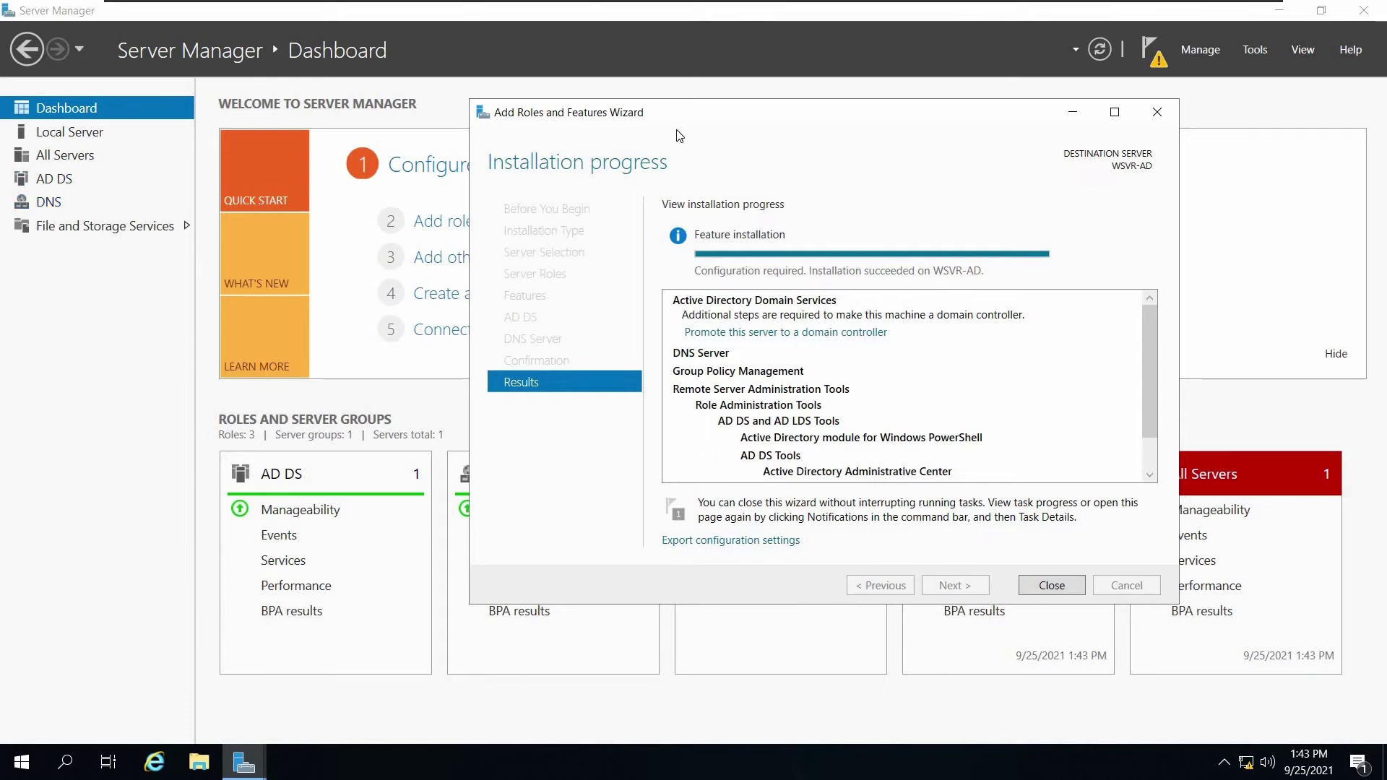
left_click_drag(692, 119, 552, 119)
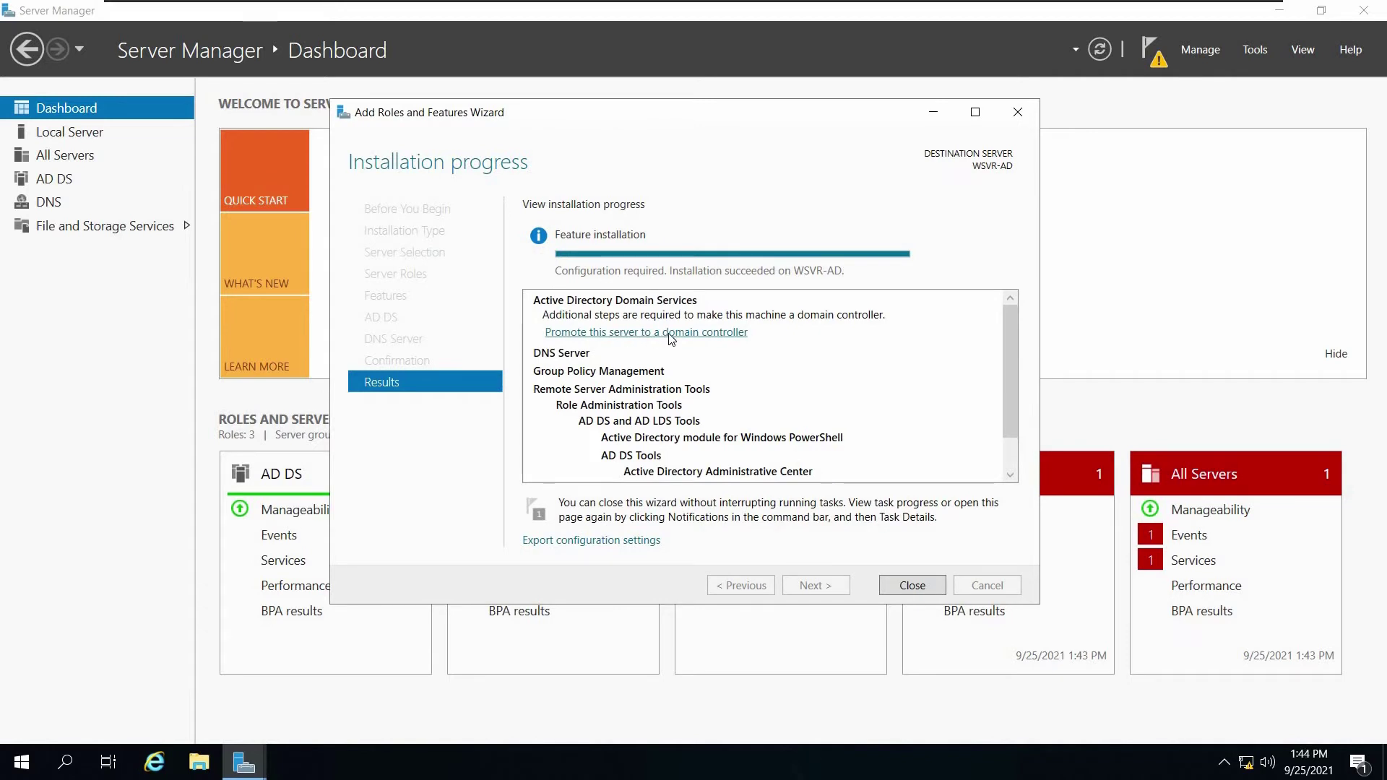
left_click(714, 334)
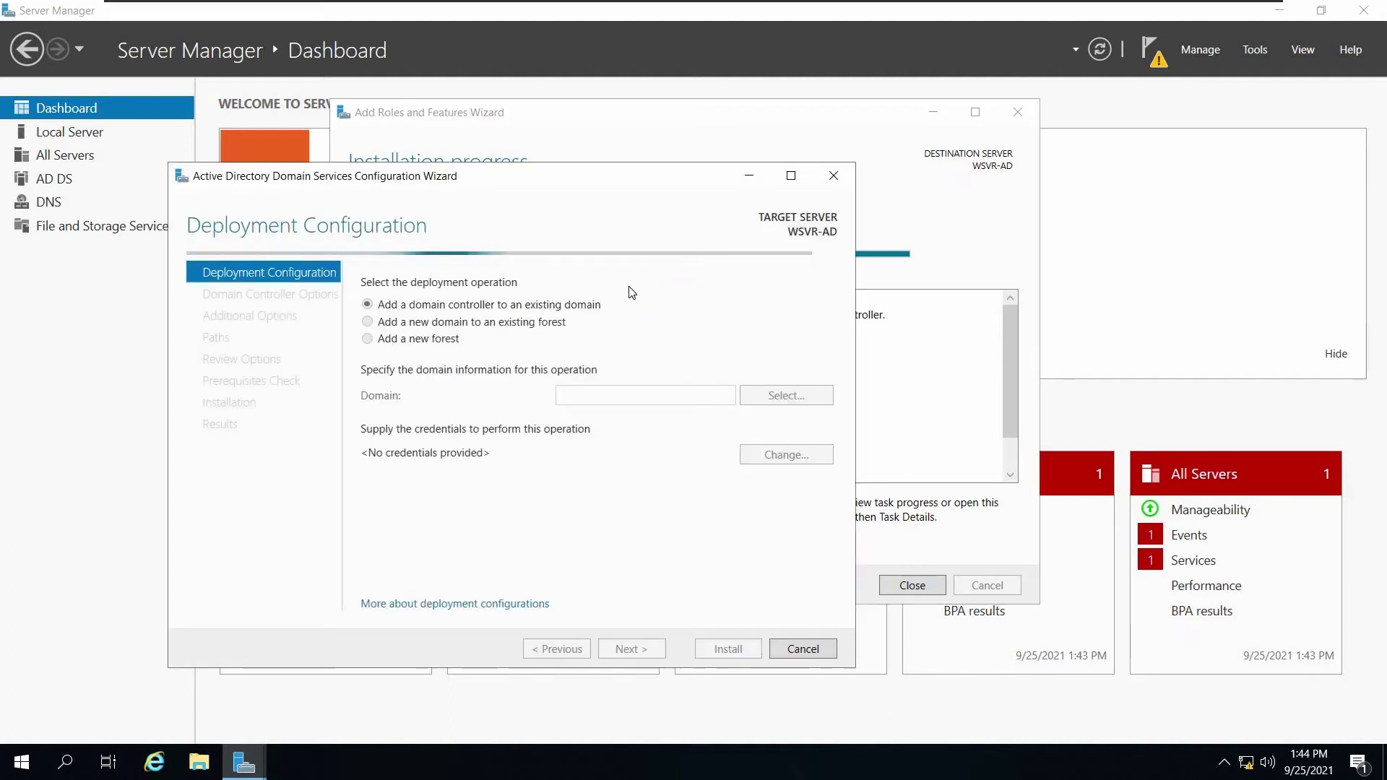
left_click_drag(651, 190, 791, 132)
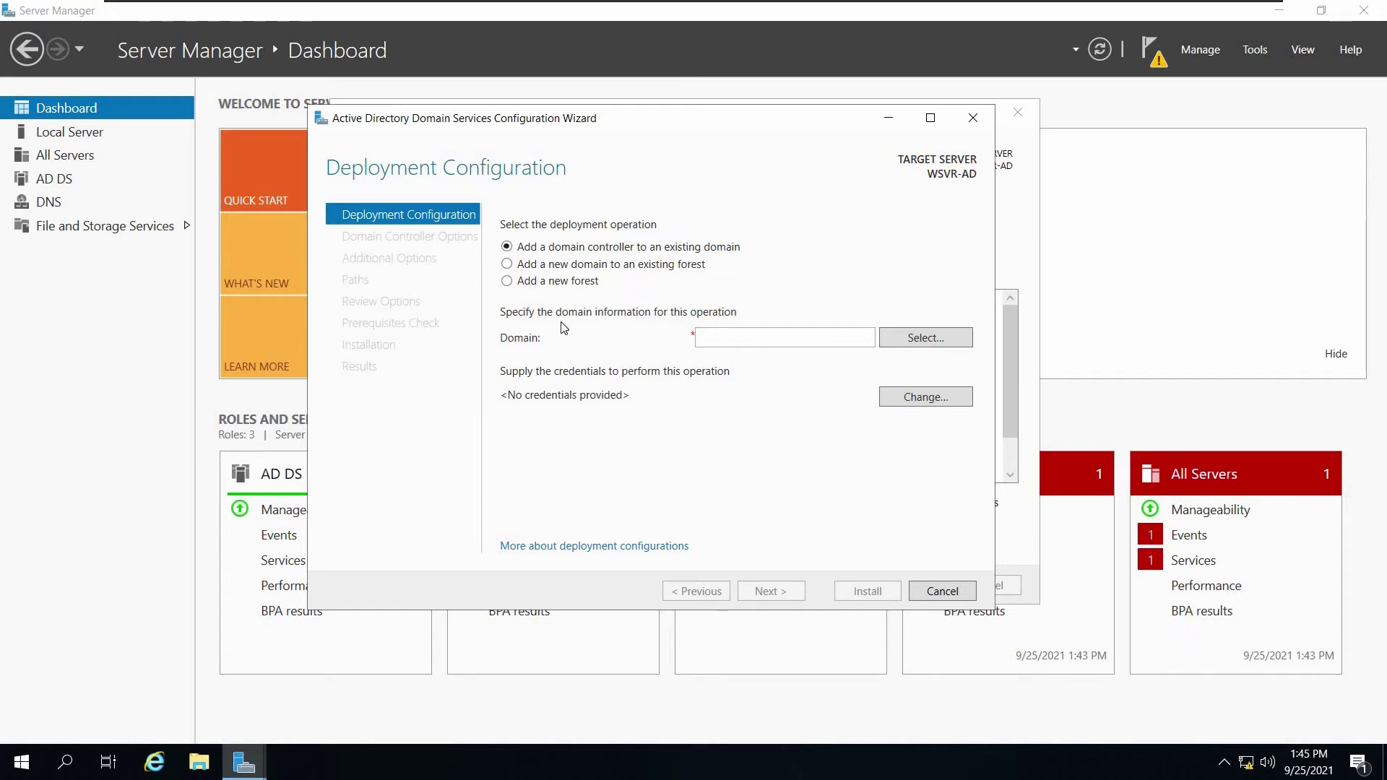
Step: Choose to add a new forest with the root domain name Onbit.local and continue to the domain controller options
left_click(515, 282)
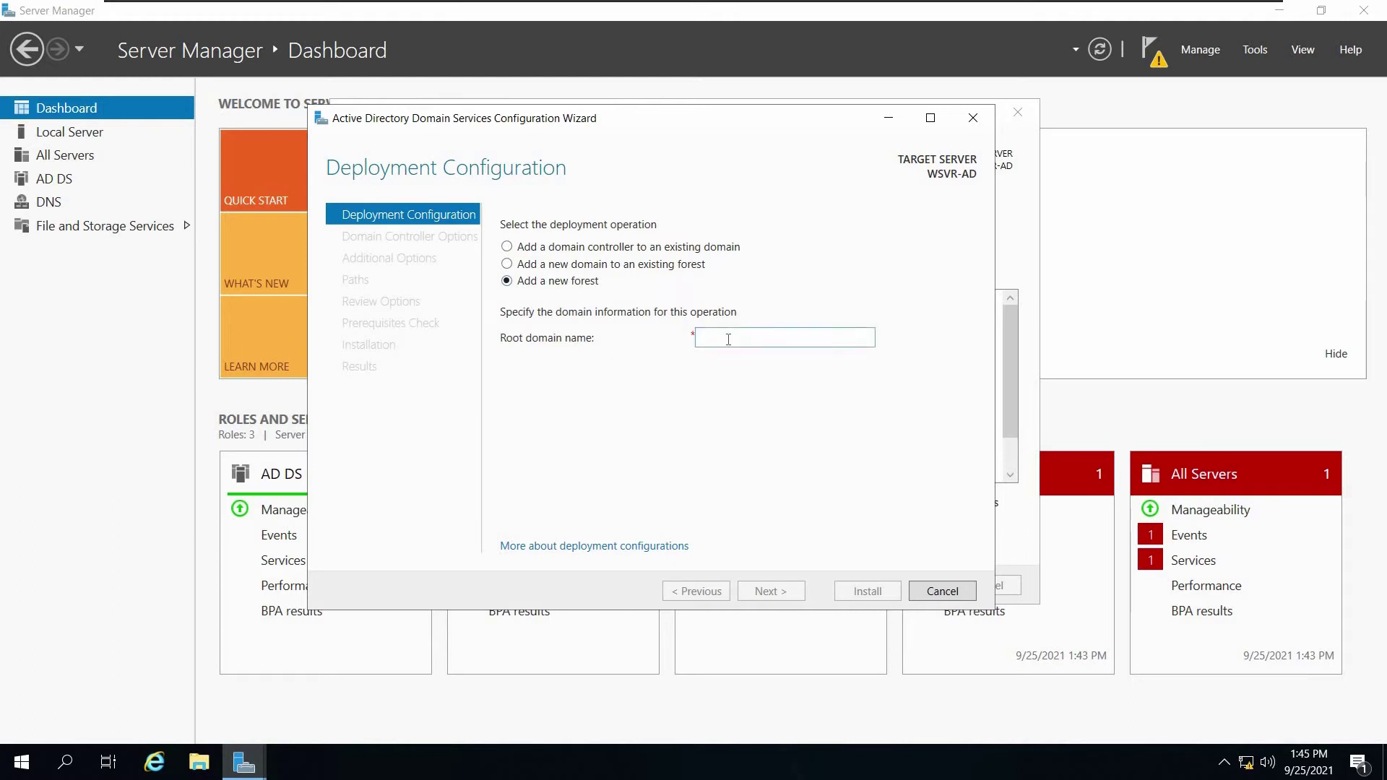
type("Onbi")
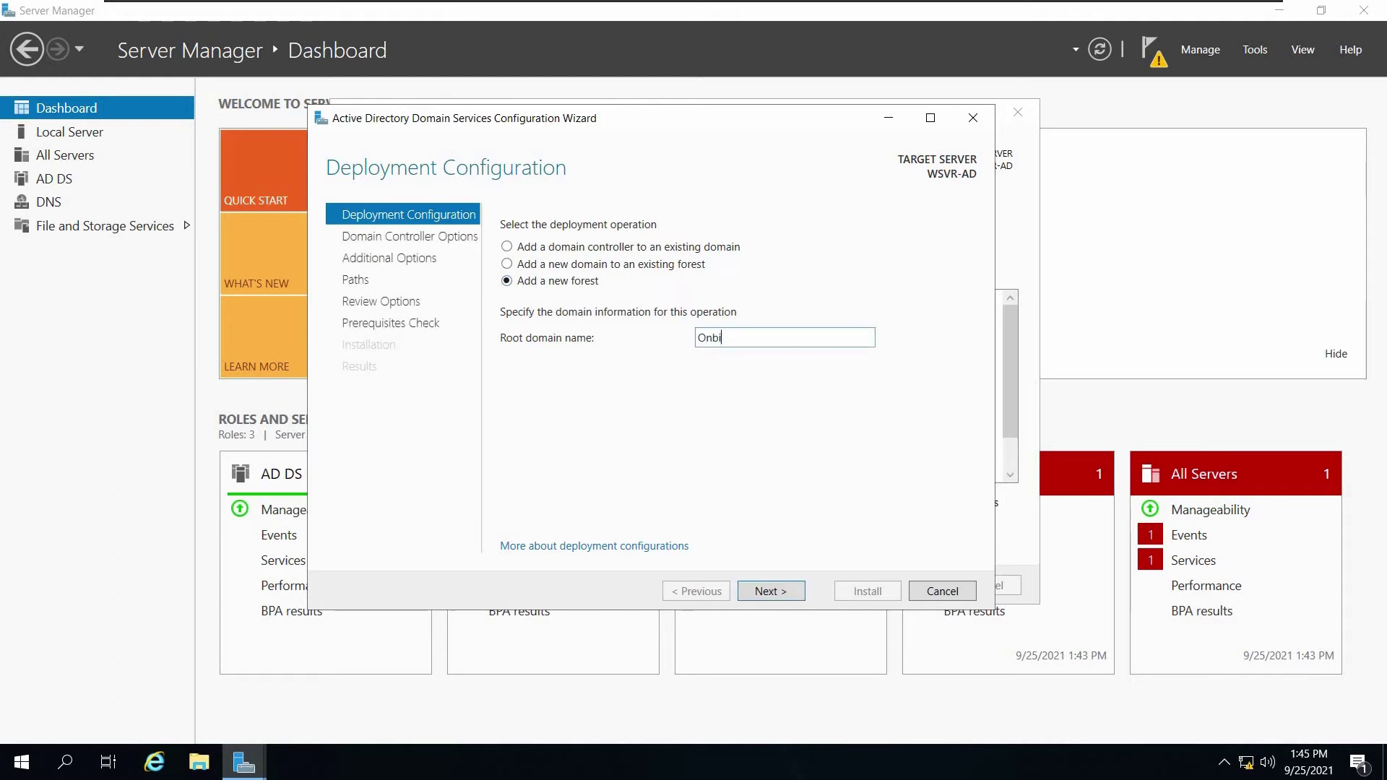
type("t")
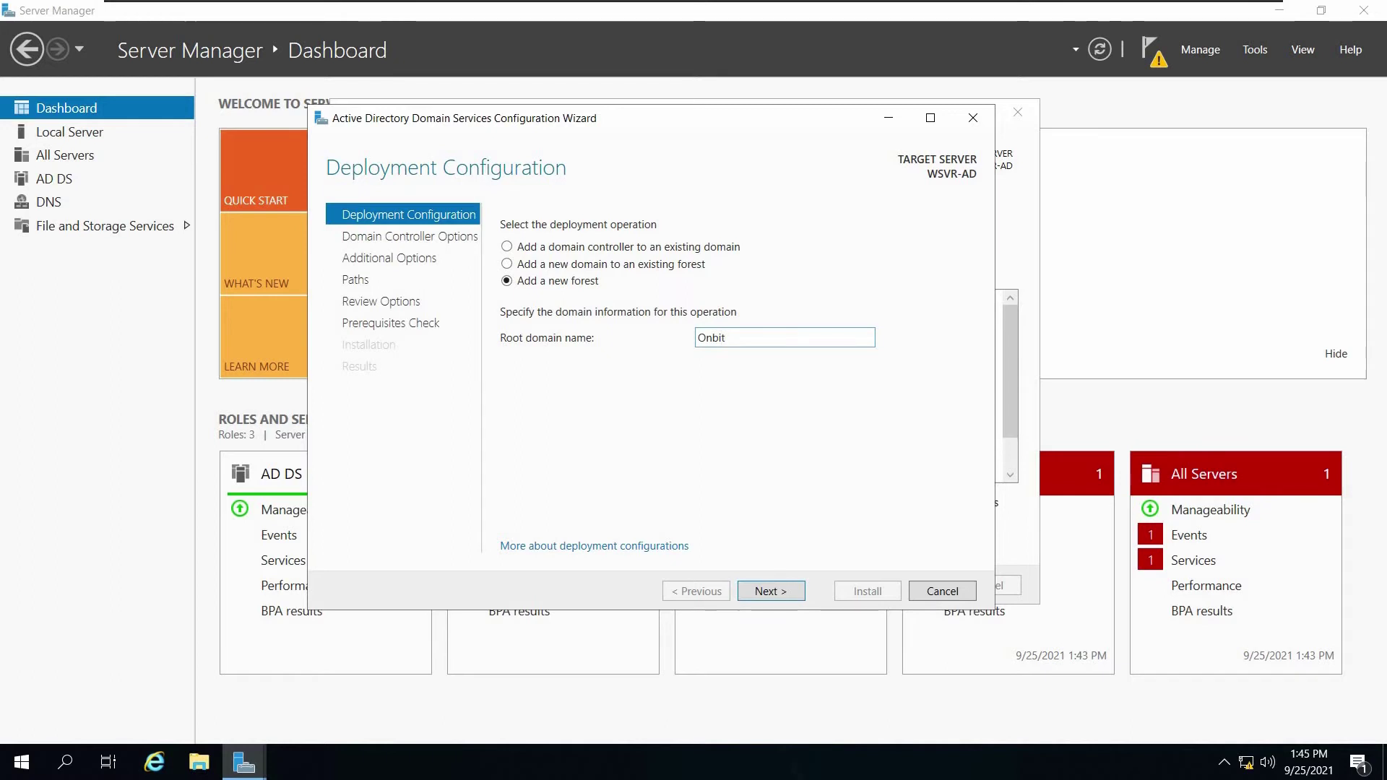
type(".local")
left_click(778, 592)
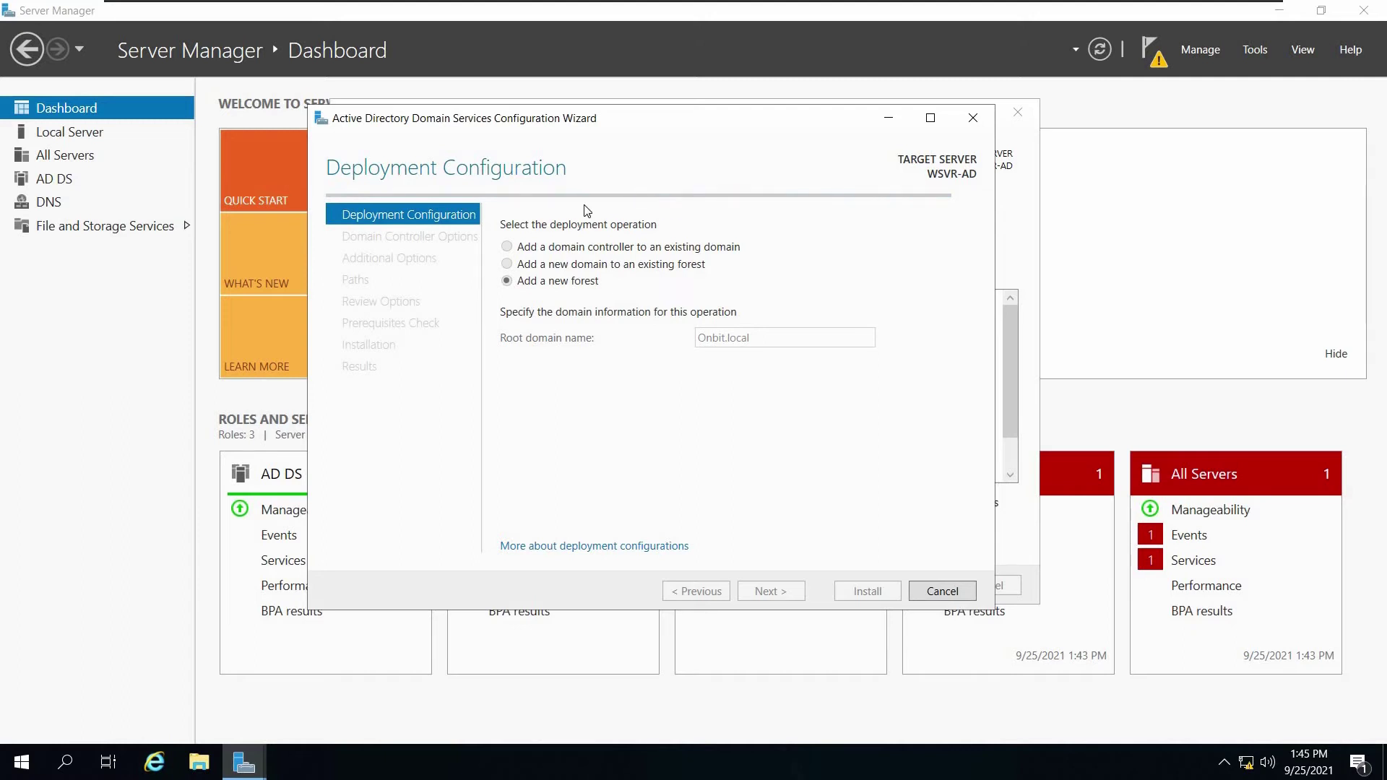
left_click_drag(625, 116, 654, 119)
key("alt+n")
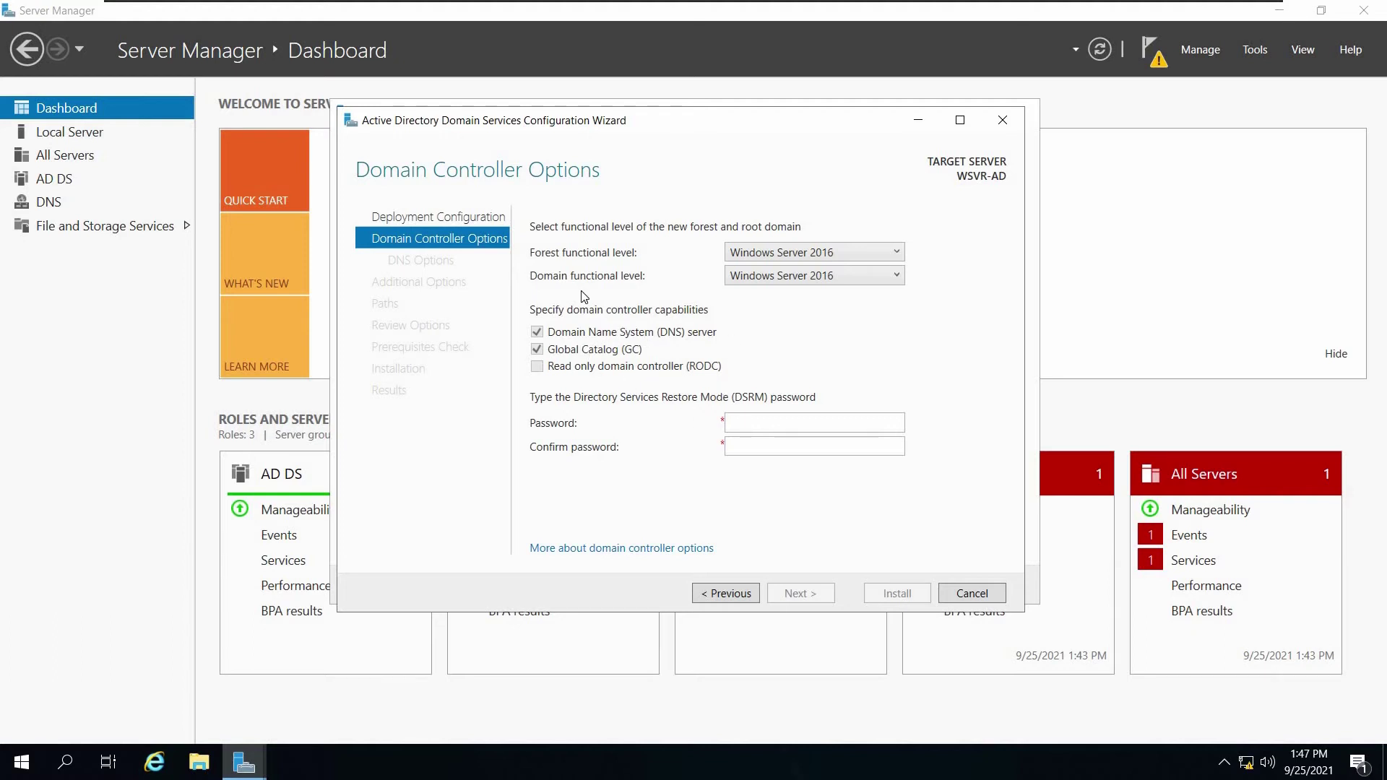
Step: Enter and confirm the Directory Services Restore Mode (DSRM) password, keeping the default controller options, and continue to the DNS options
left_click(748, 416)
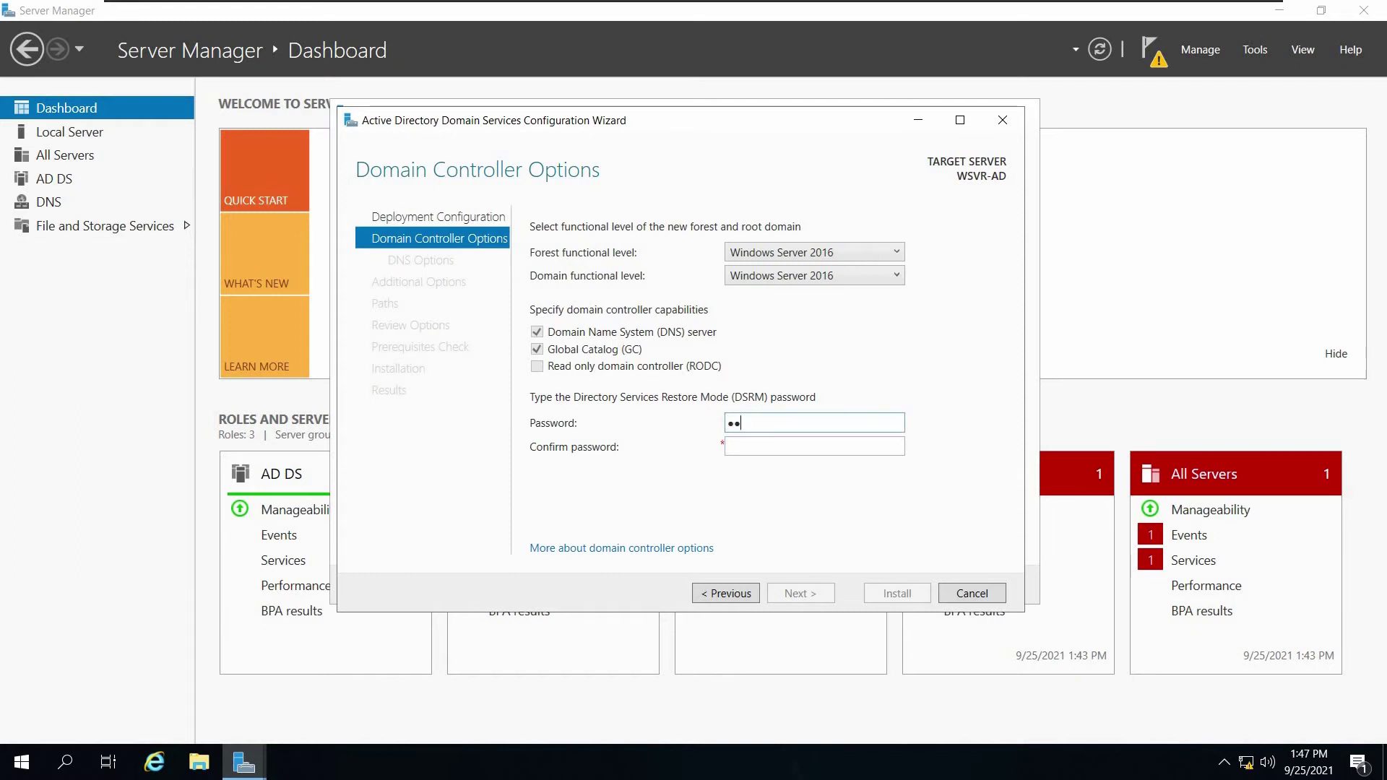
type("•••••••••")
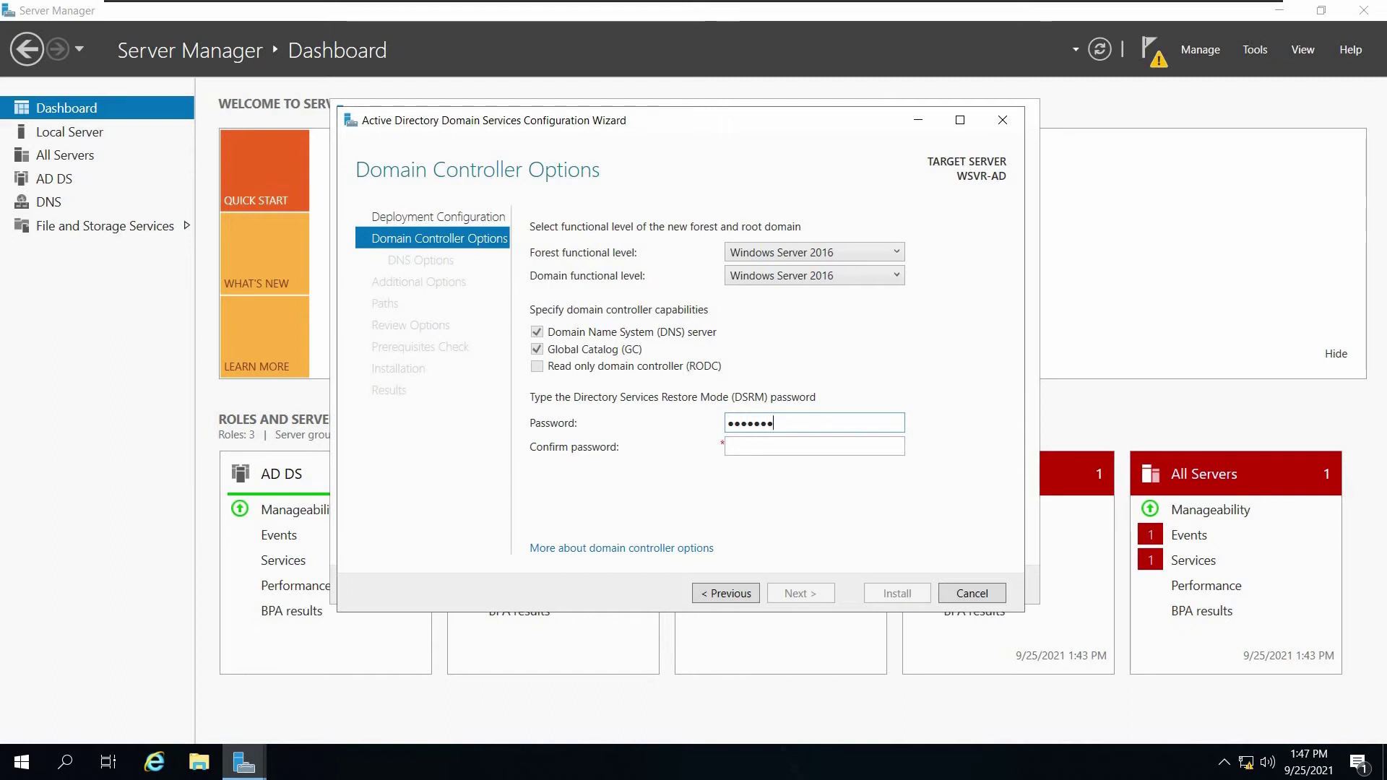
left_click(755, 448)
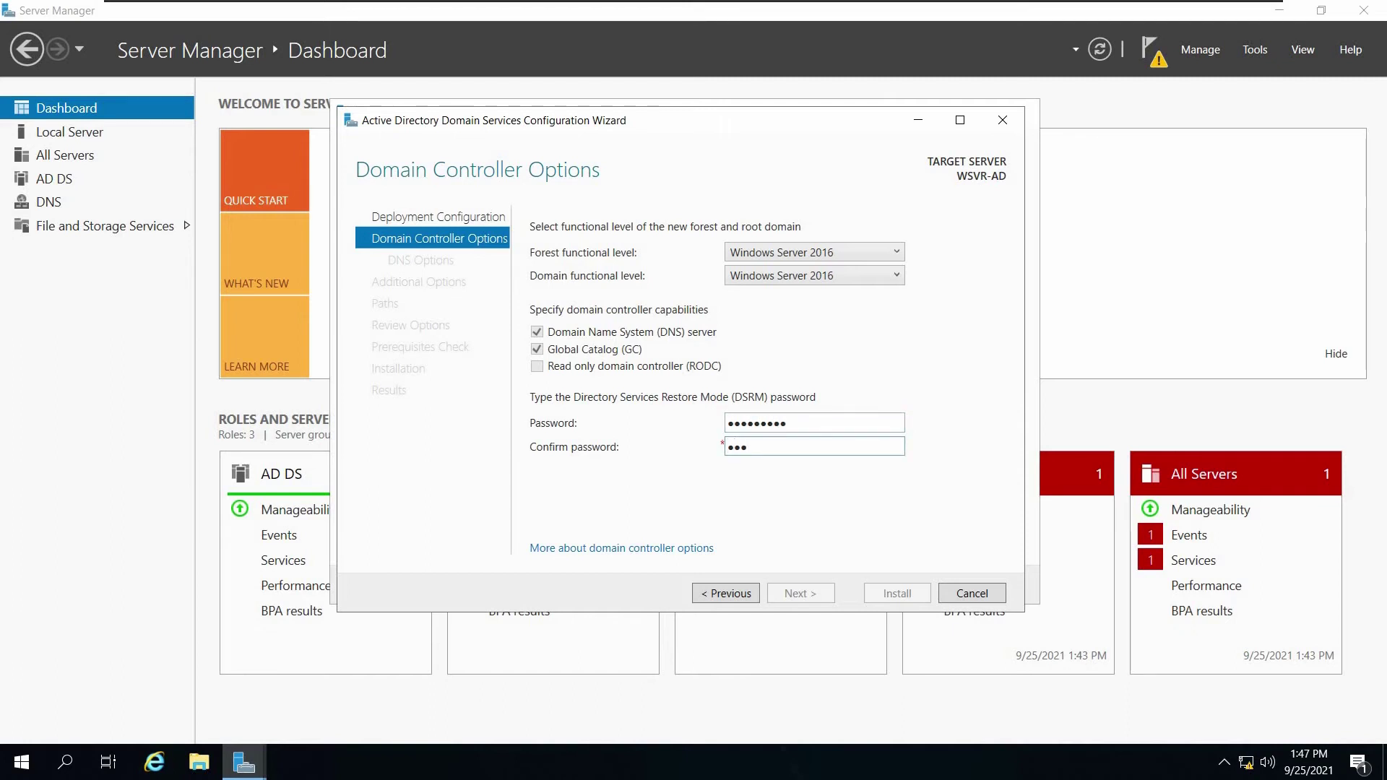
type("•••••••••")
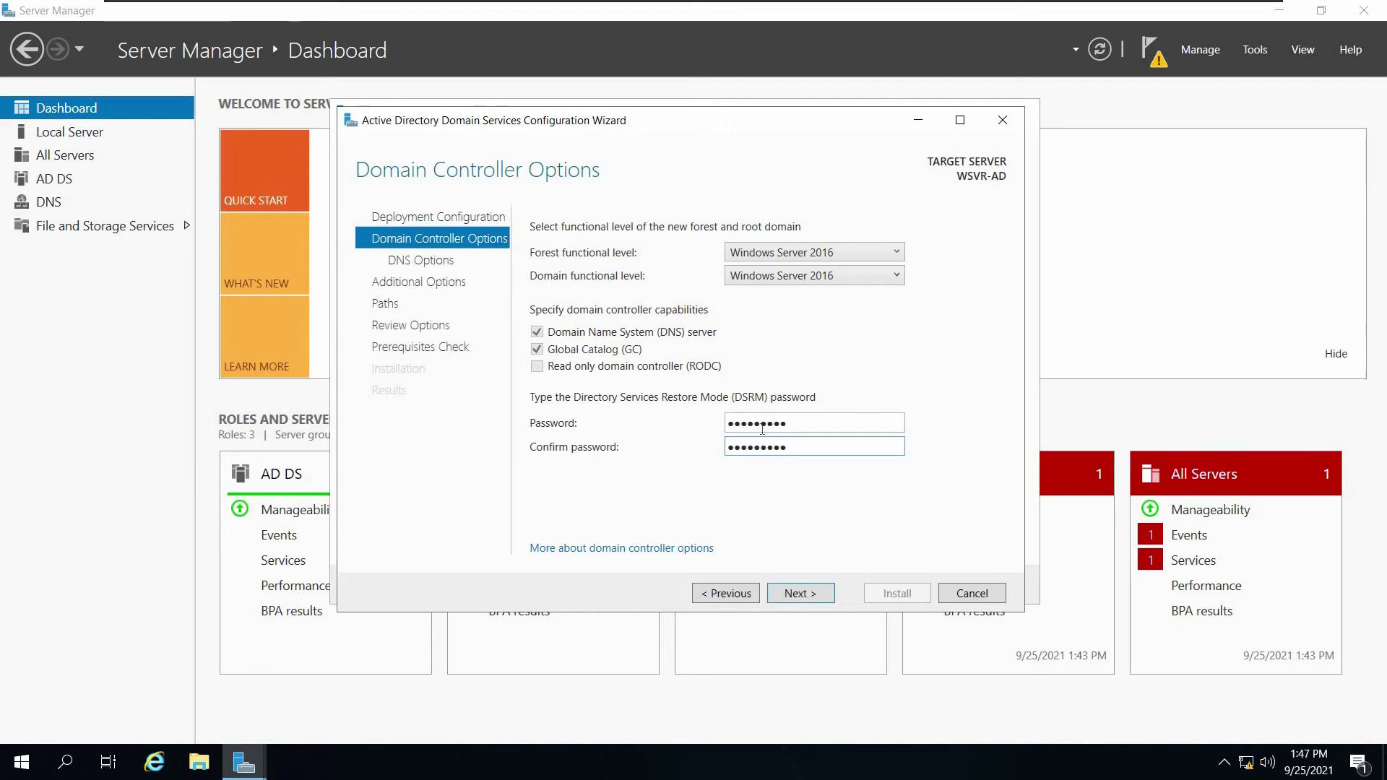
left_click_drag(800, 445, 715, 412)
left_click(594, 408)
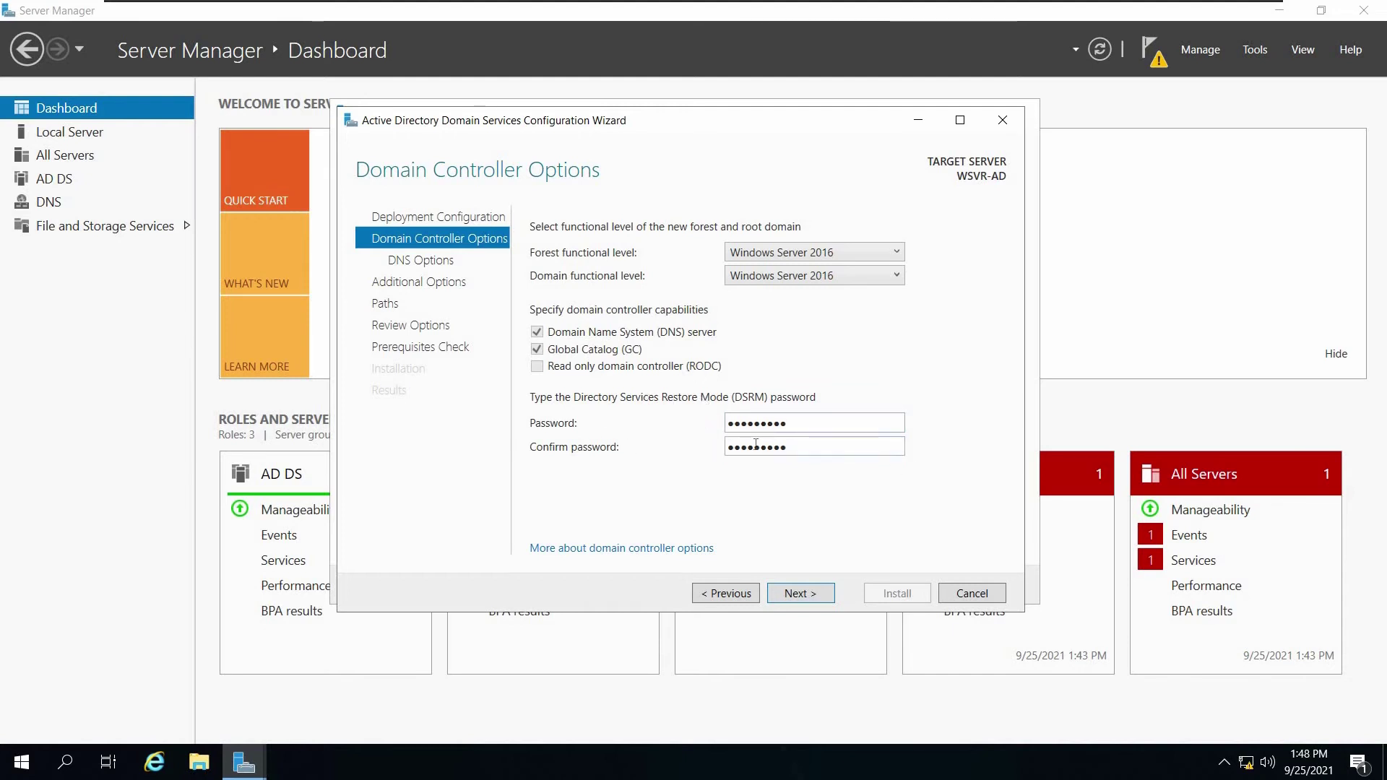
left_click_drag(755, 443, 746, 410)
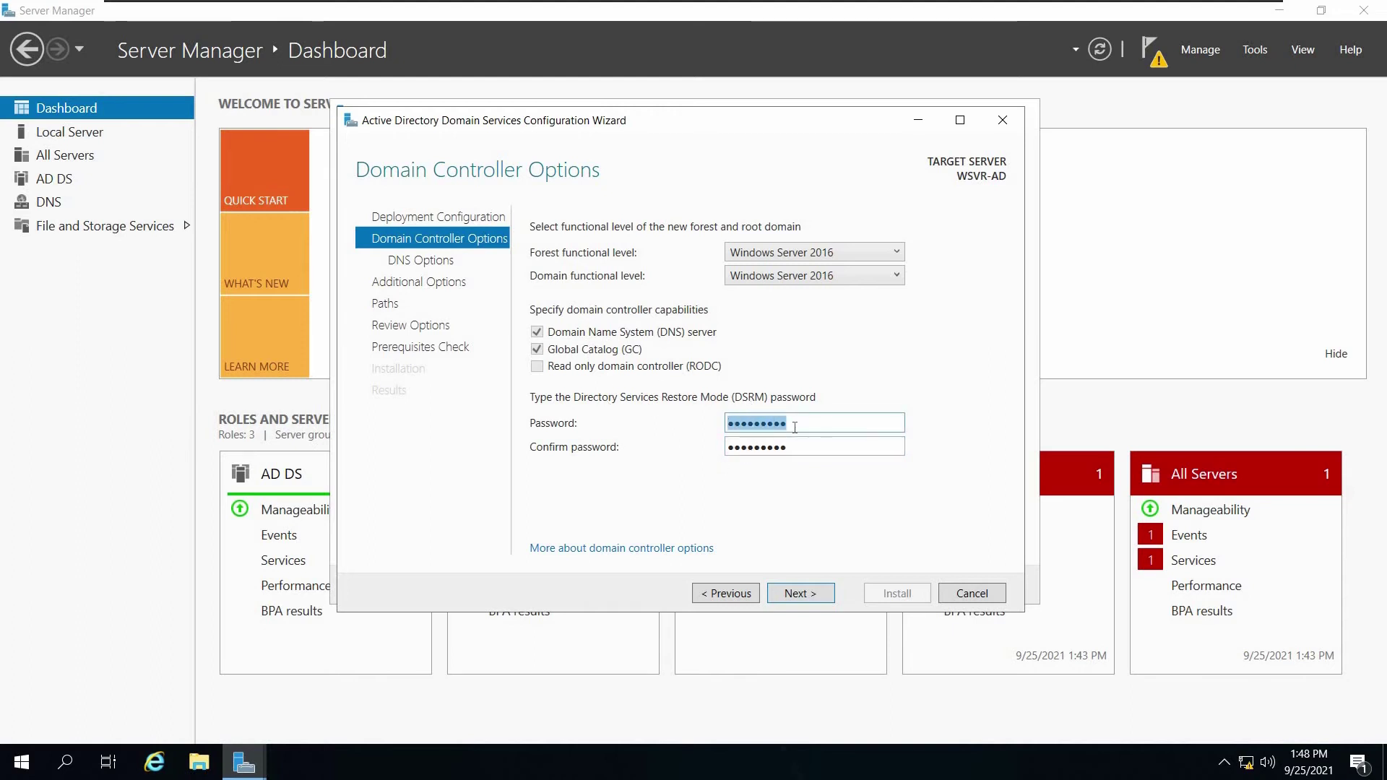
left_click(819, 600)
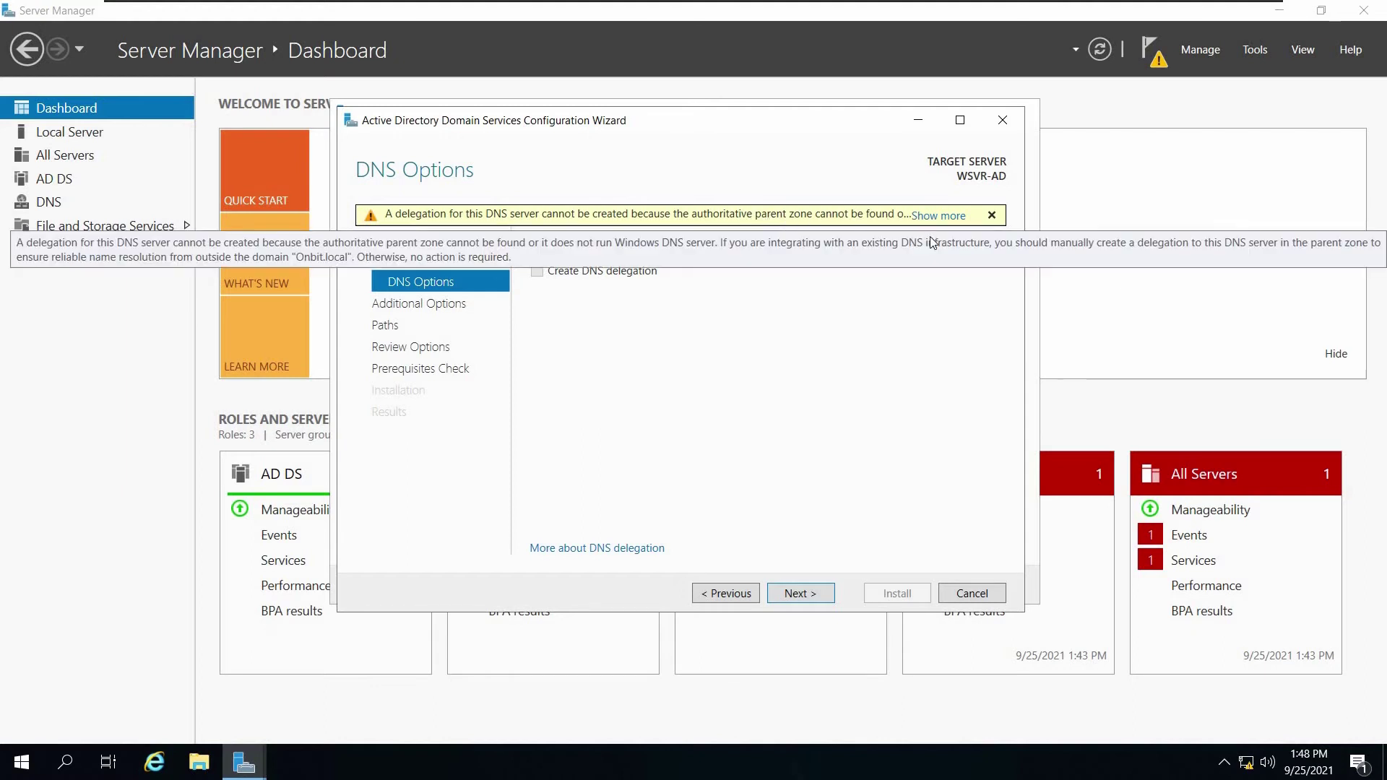
Step: Continue without a DNS delegation, keep ONBIT as the NetBIOS domain name and proceed to the folder paths
left_click(805, 594)
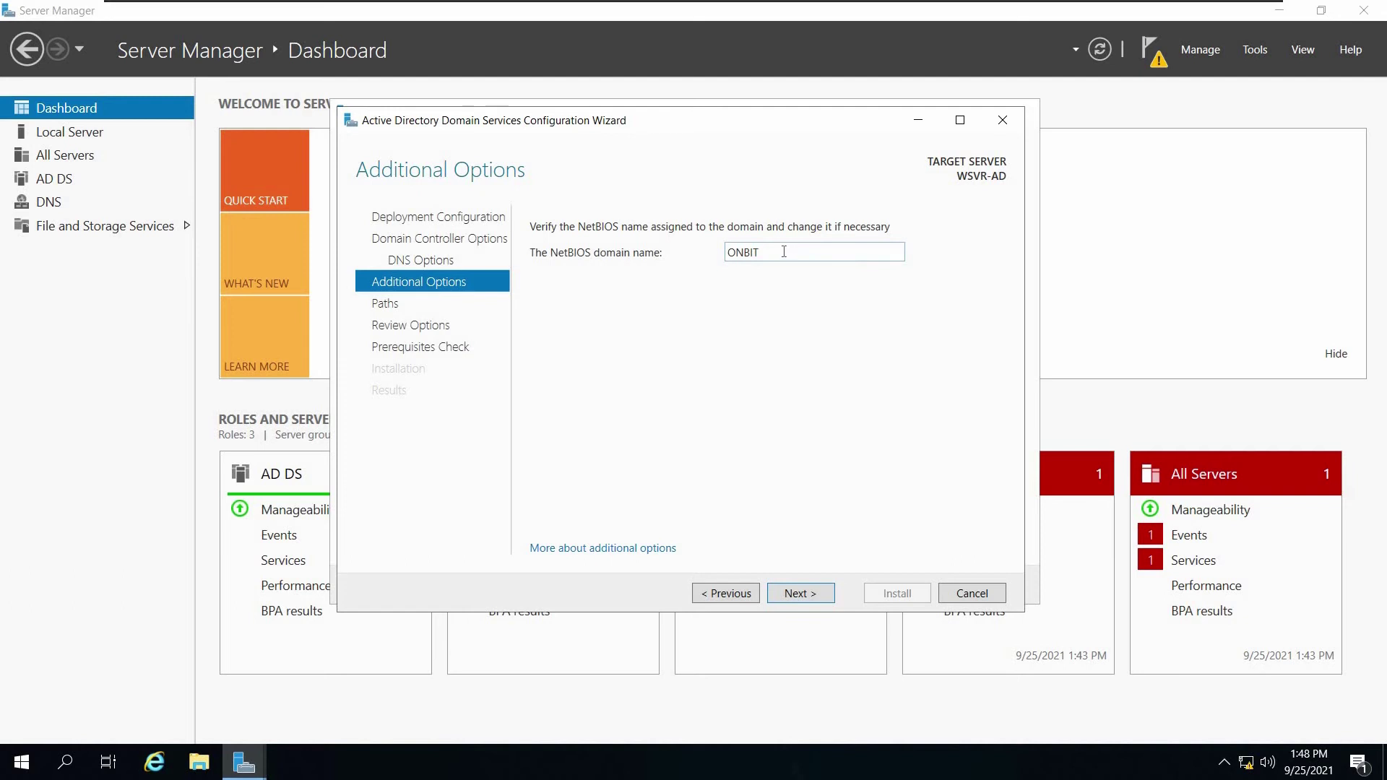
double_click(726, 254)
left_click_drag(776, 253, 695, 266)
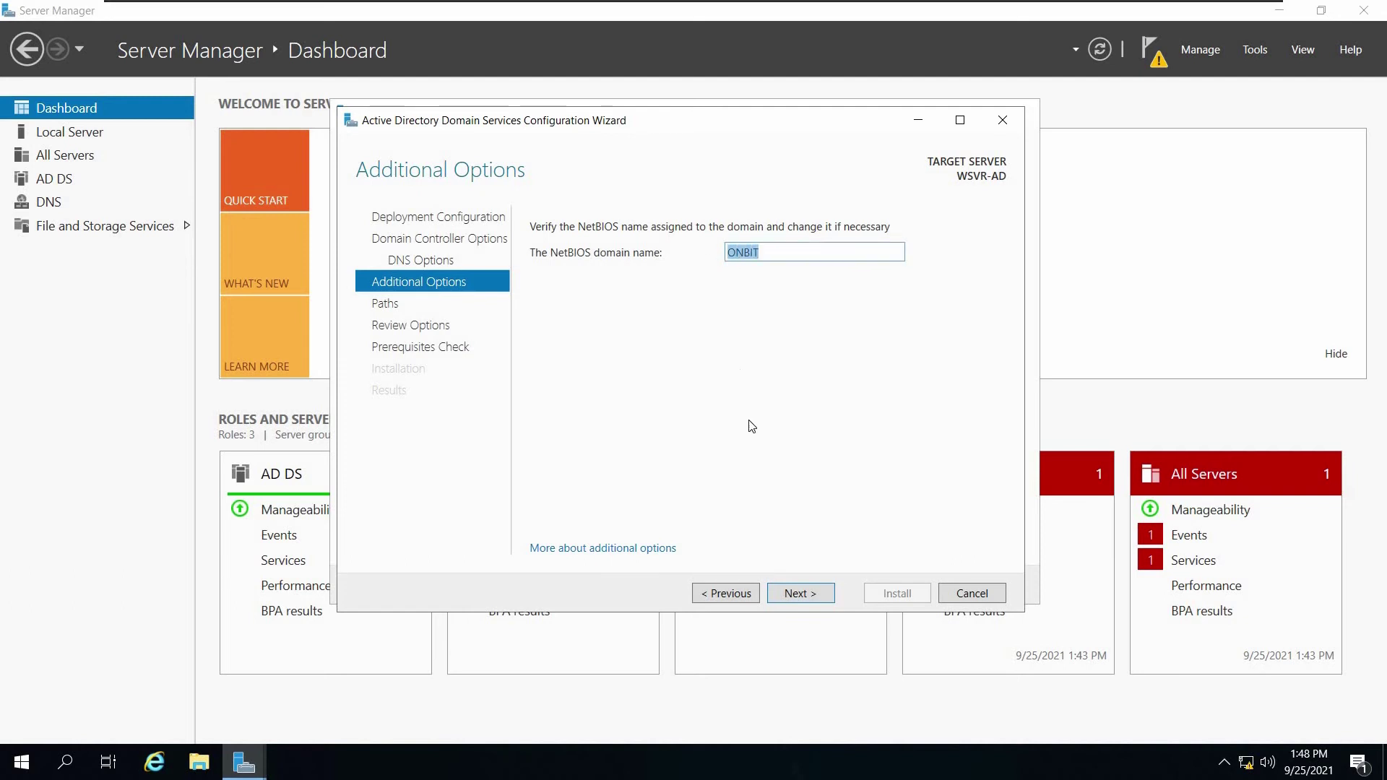
left_click(807, 596)
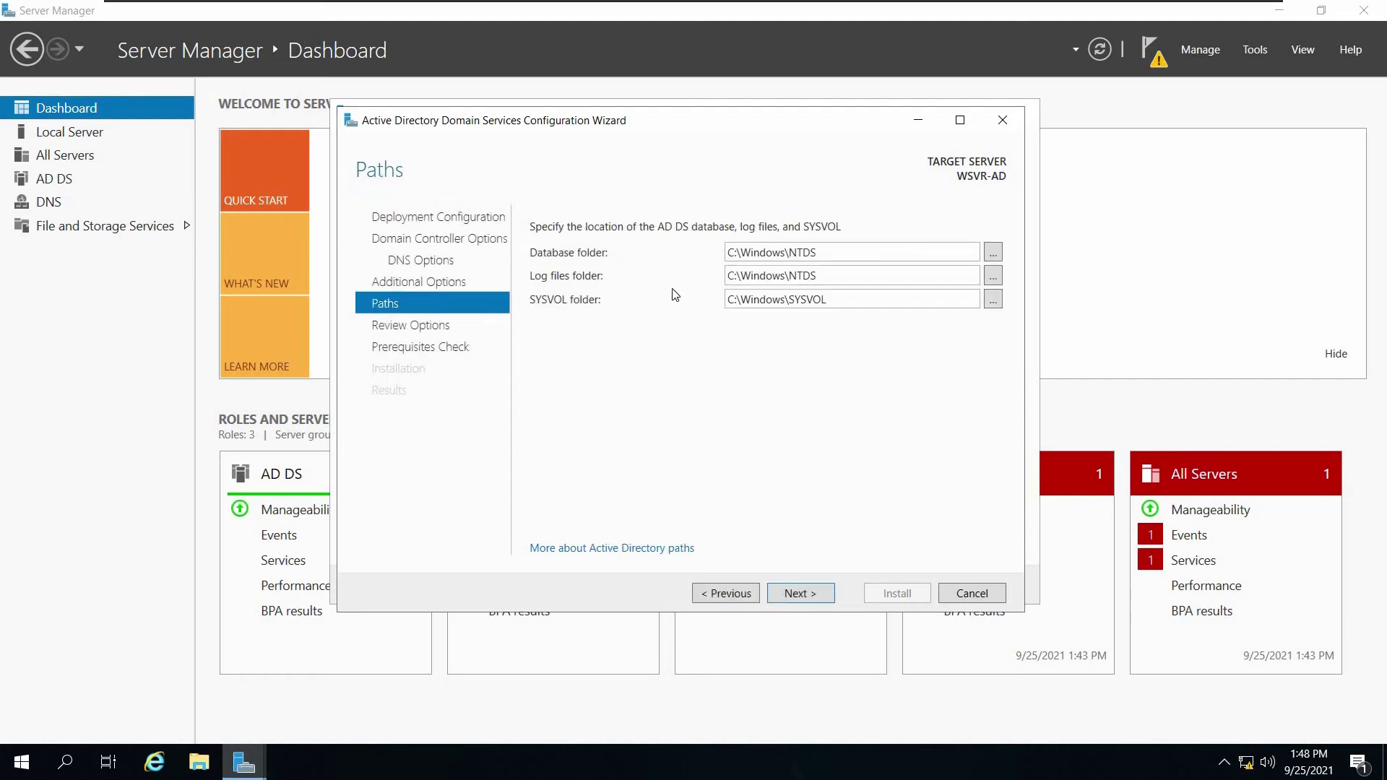
Step: Keep the default database, log files and SYSVOL folders and continue to the review of the selected options
triple_click(935, 253)
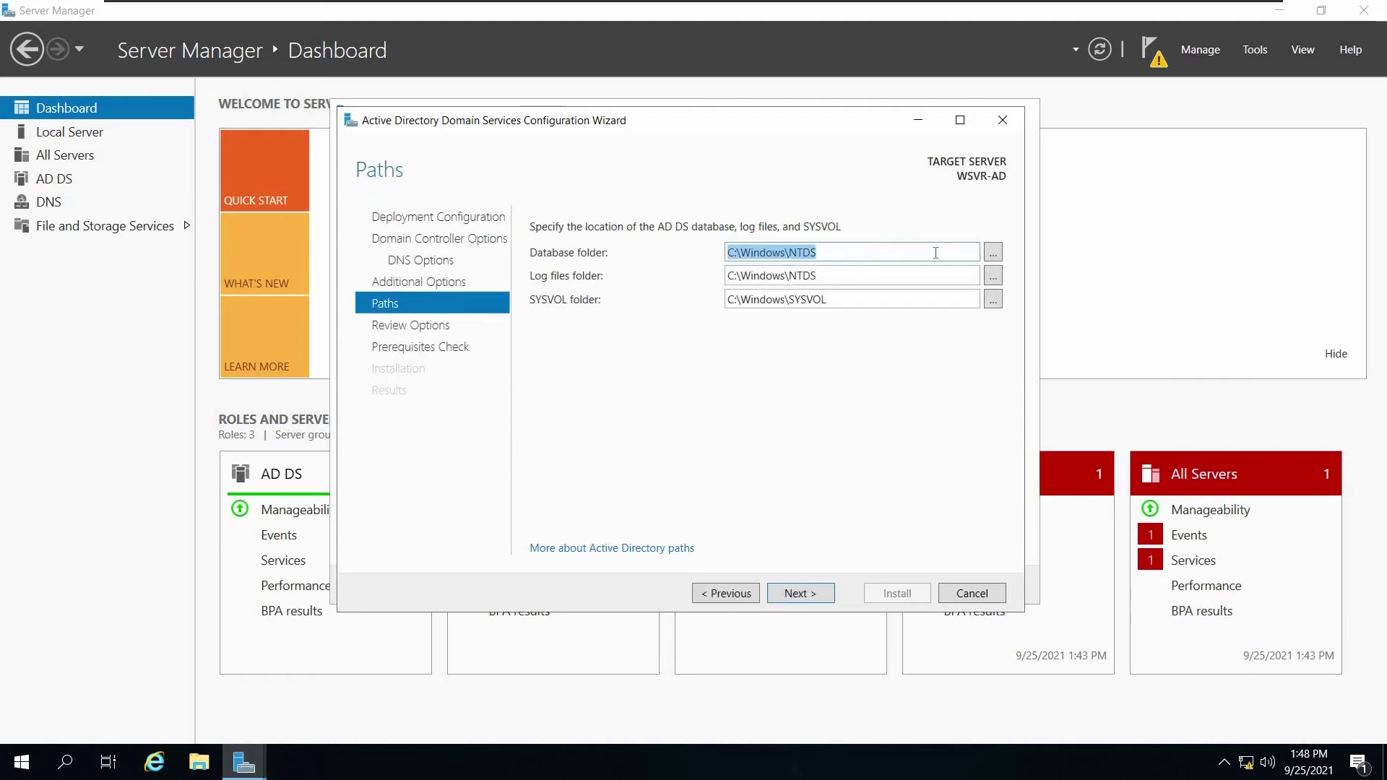
left_click(991, 254)
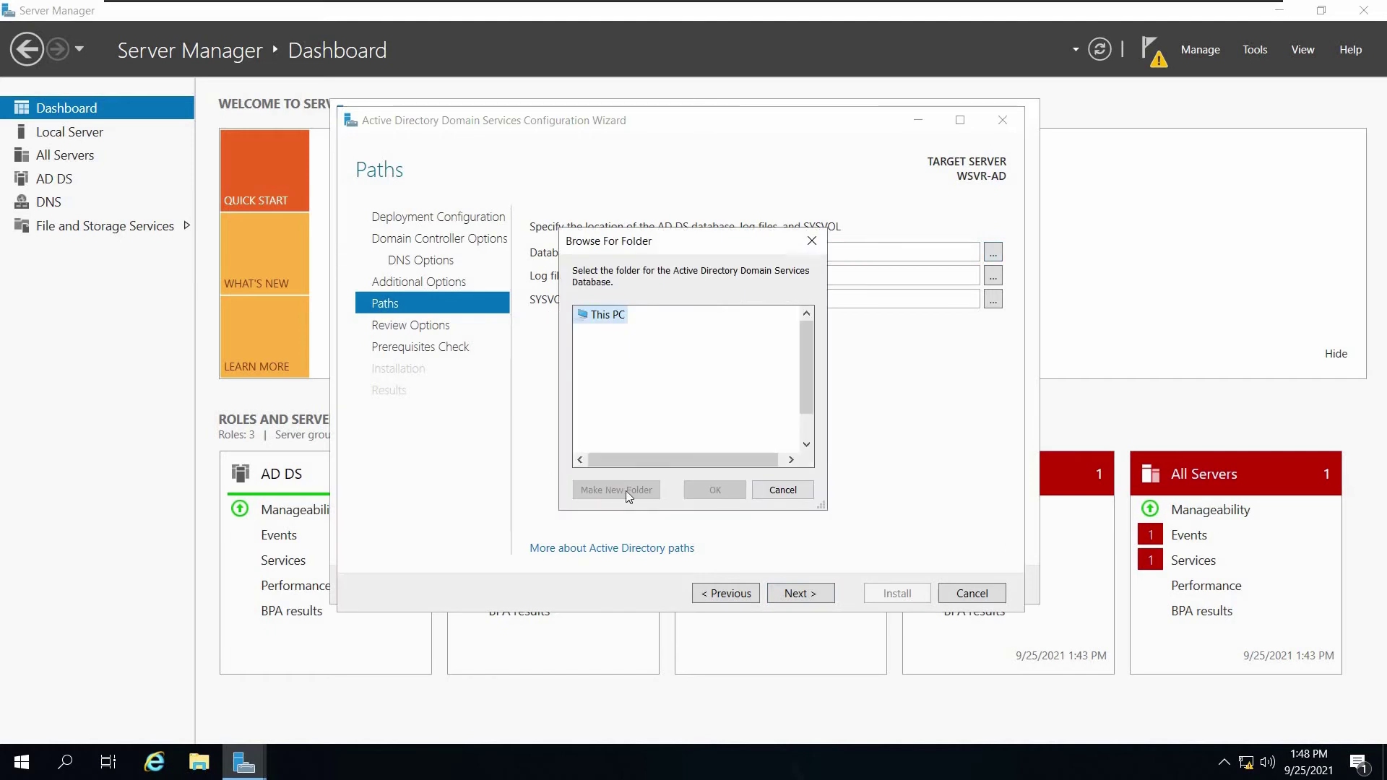
left_click(812, 240)
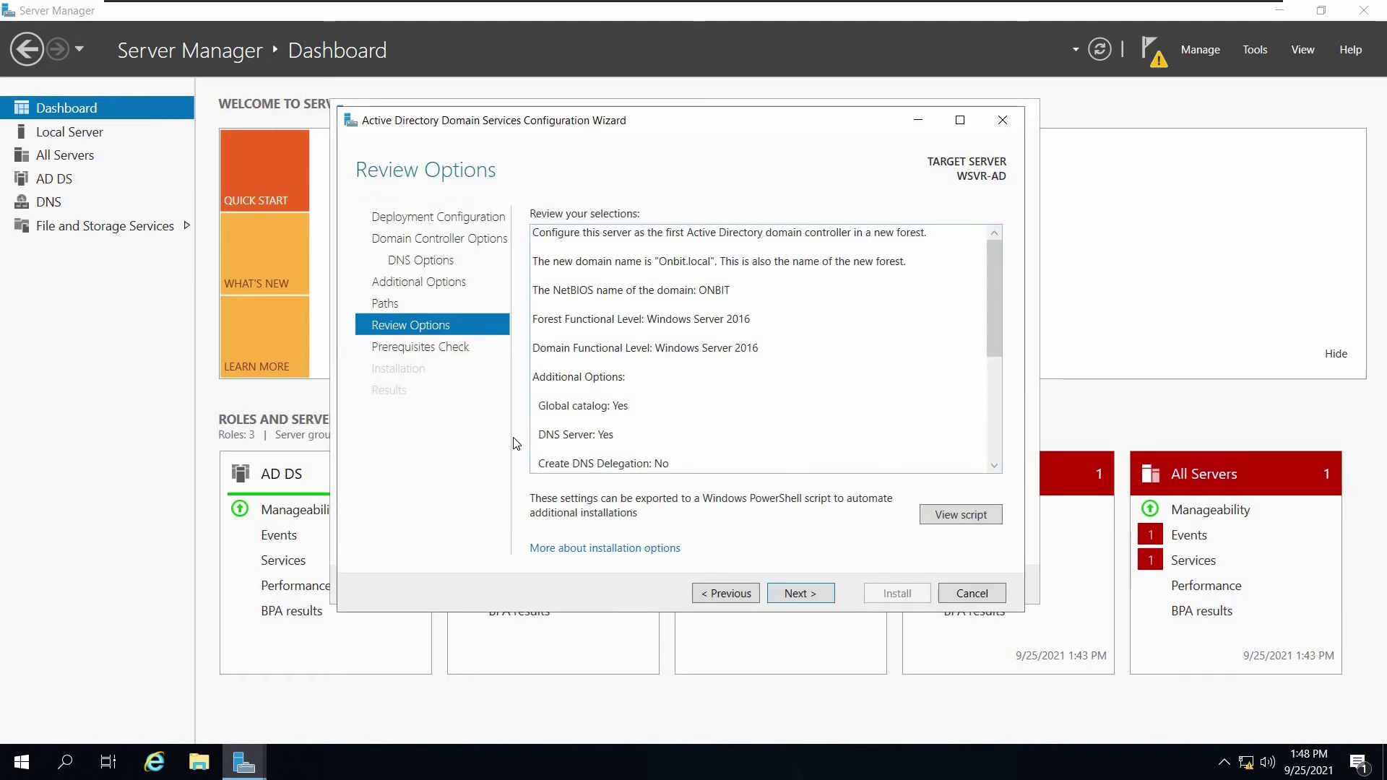
Step: View the PowerShell deployment script generated from the reviewed options and save it on the Desktop as ADDS.tmp
left_click(983, 515)
left_click_drag(122, 330, 34, 93)
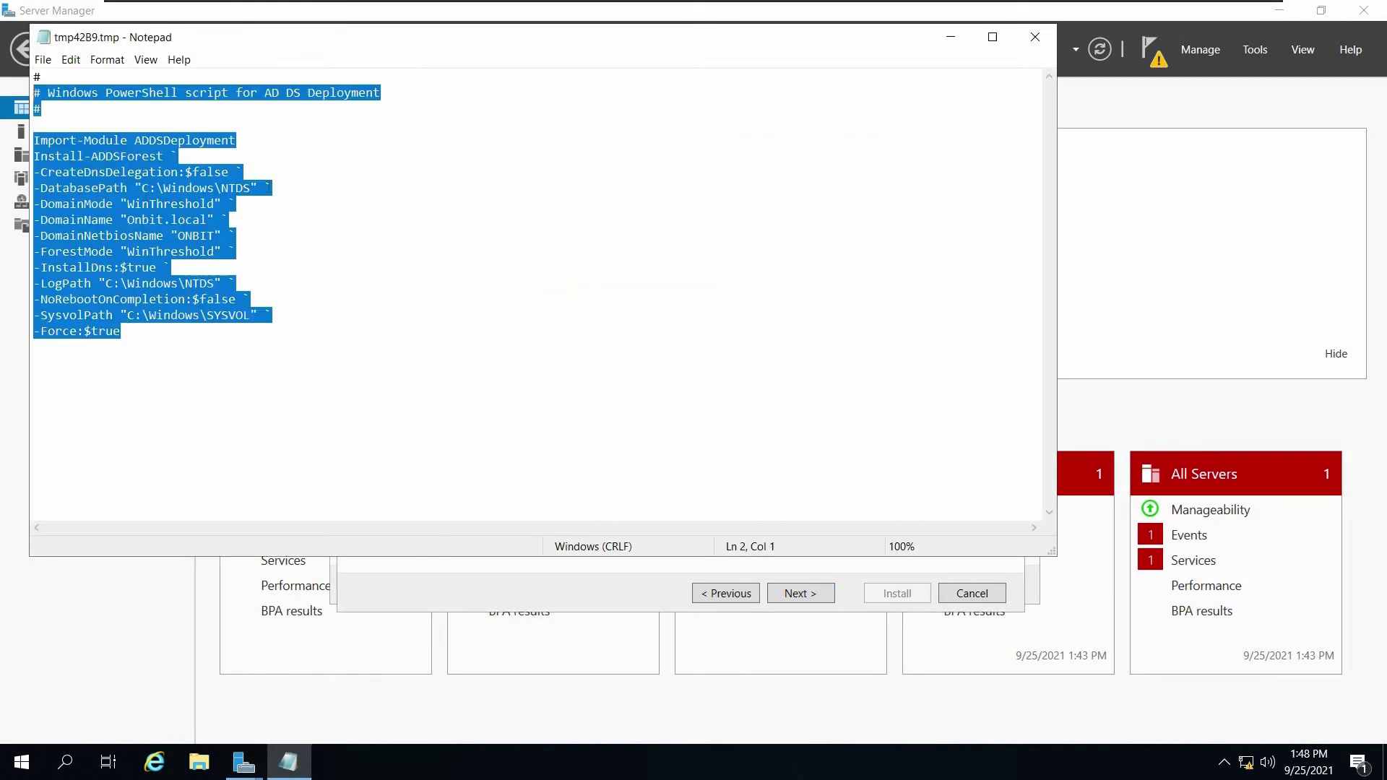
left_click(245, 235)
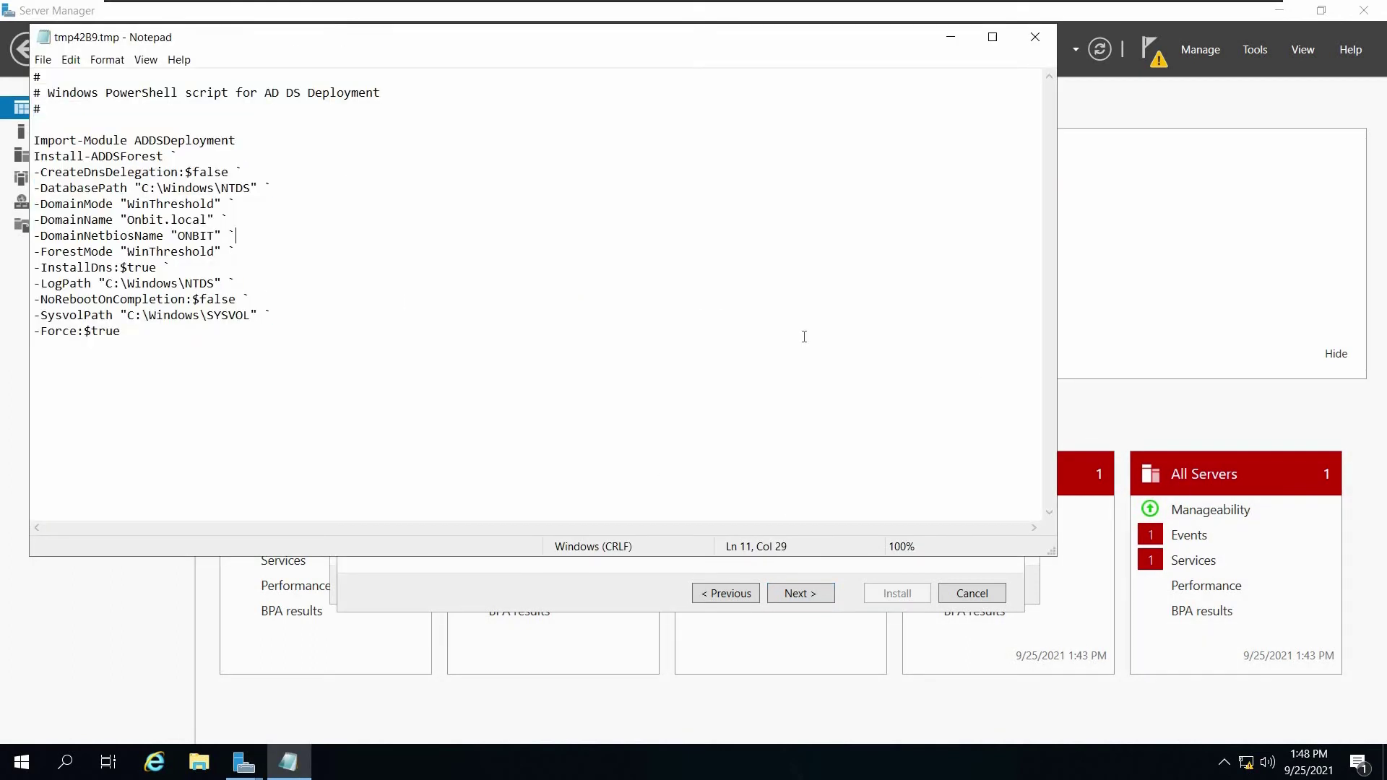
left_click(44, 59)
left_click(508, 79)
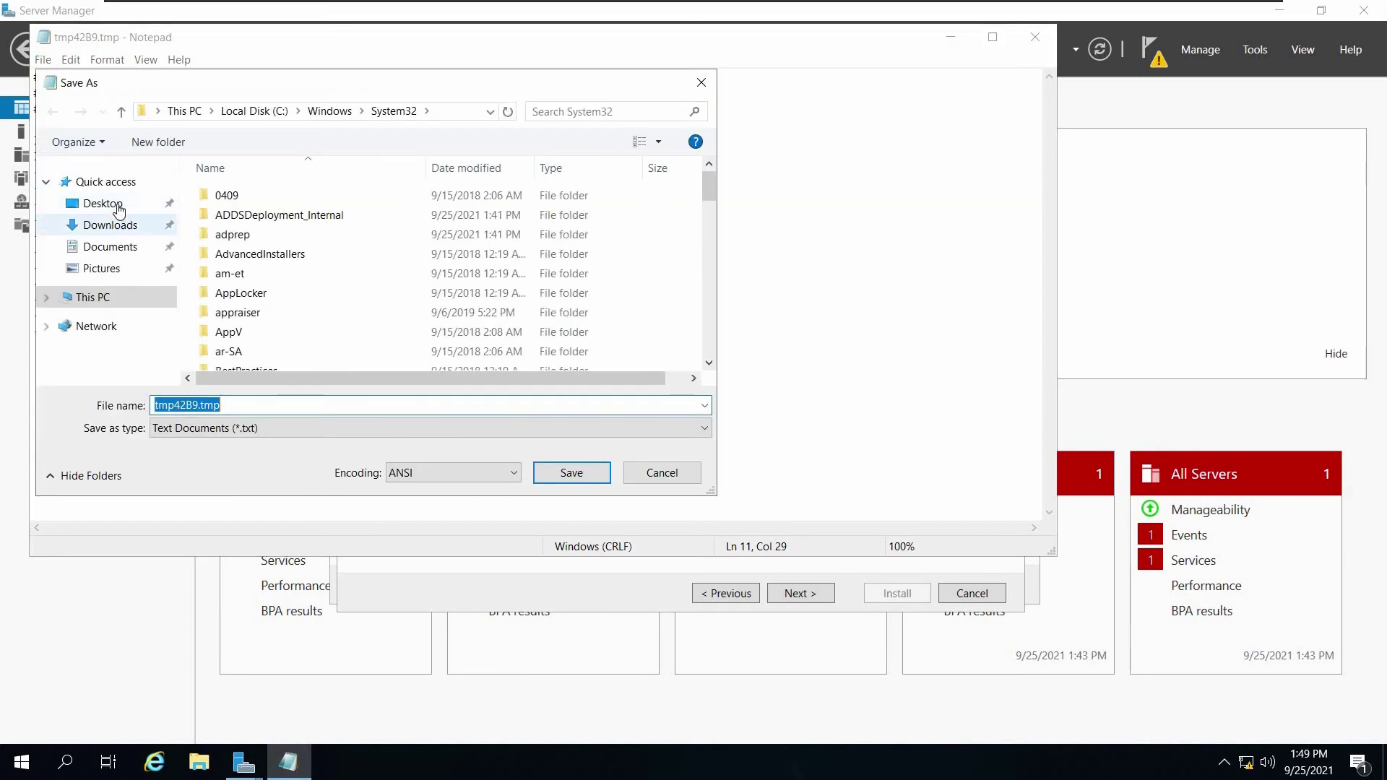
left_click(102, 203)
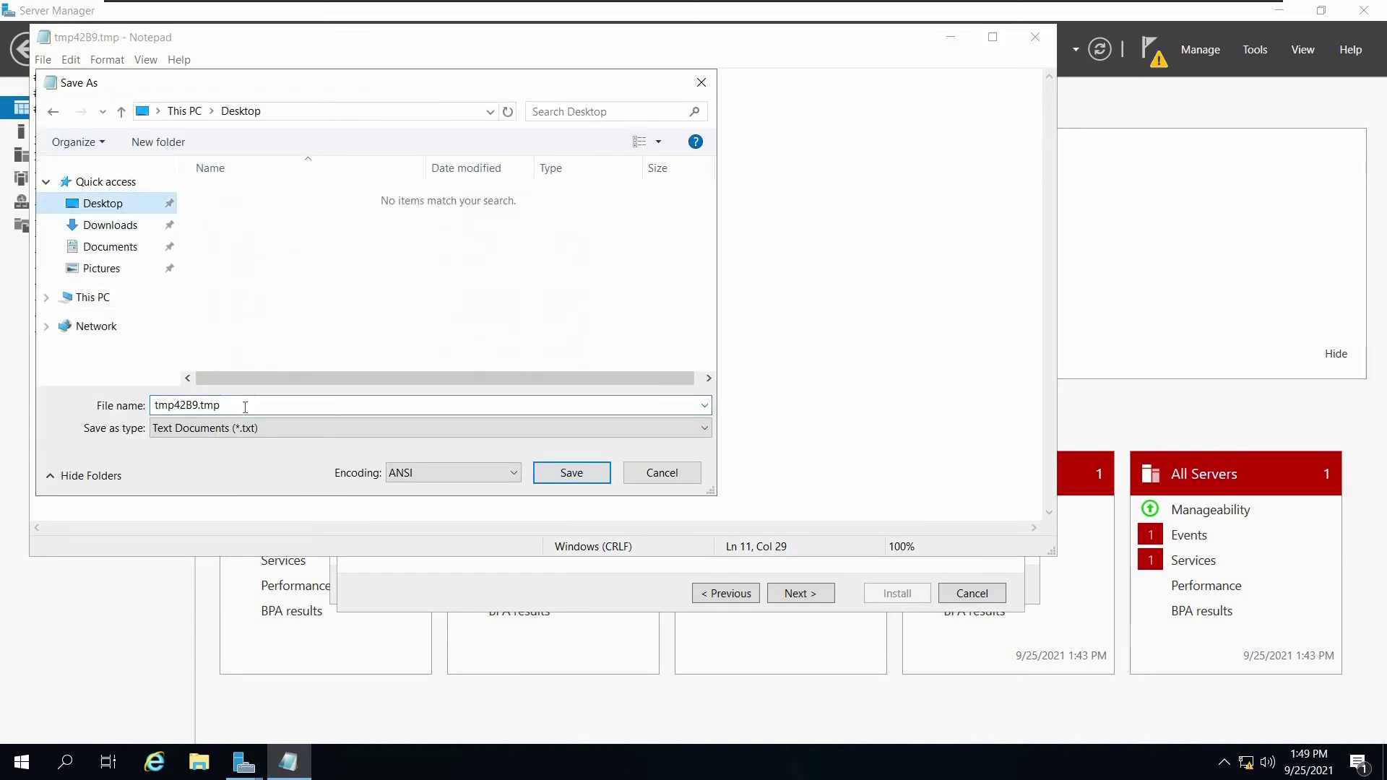
left_click(196, 403)
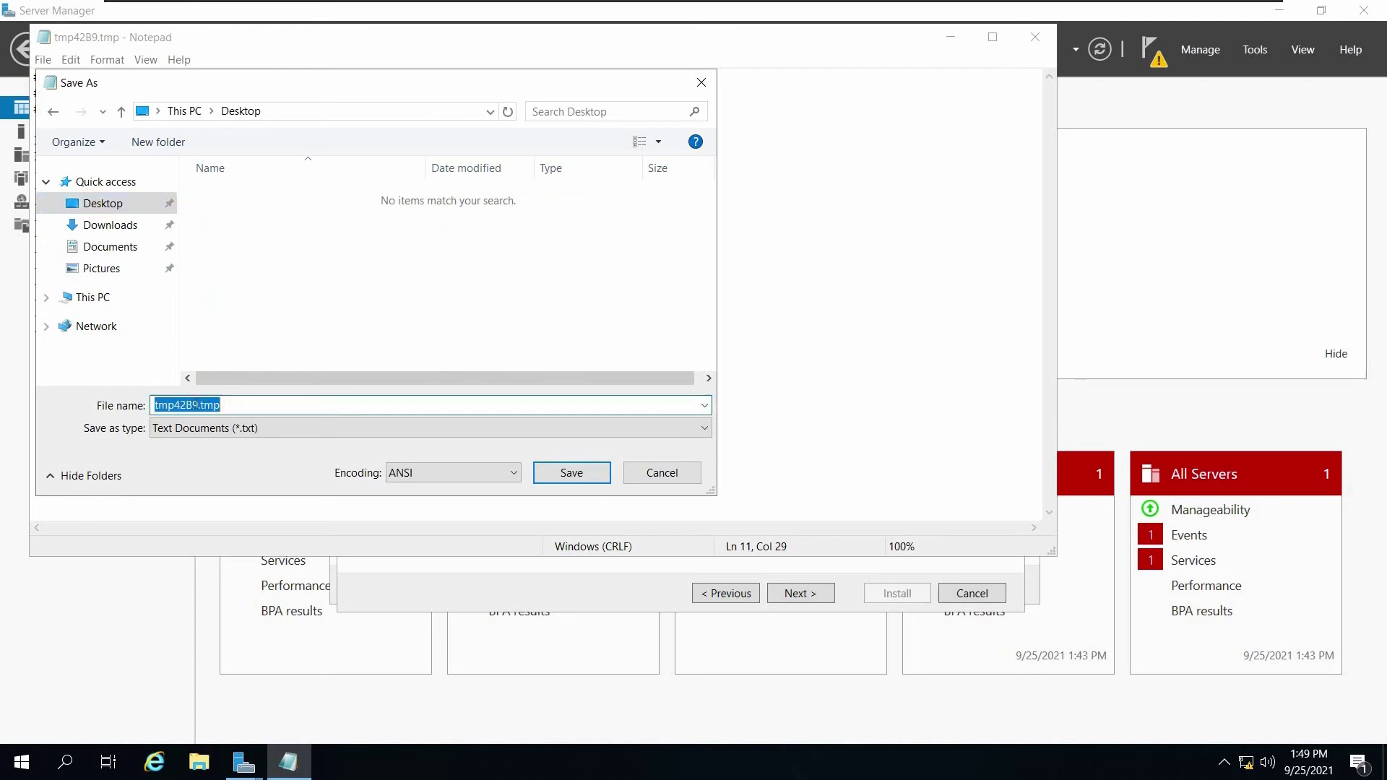
left_click(190, 405)
double_click(187, 405)
left_click_drag(198, 405, 127, 390)
type("ADDS")
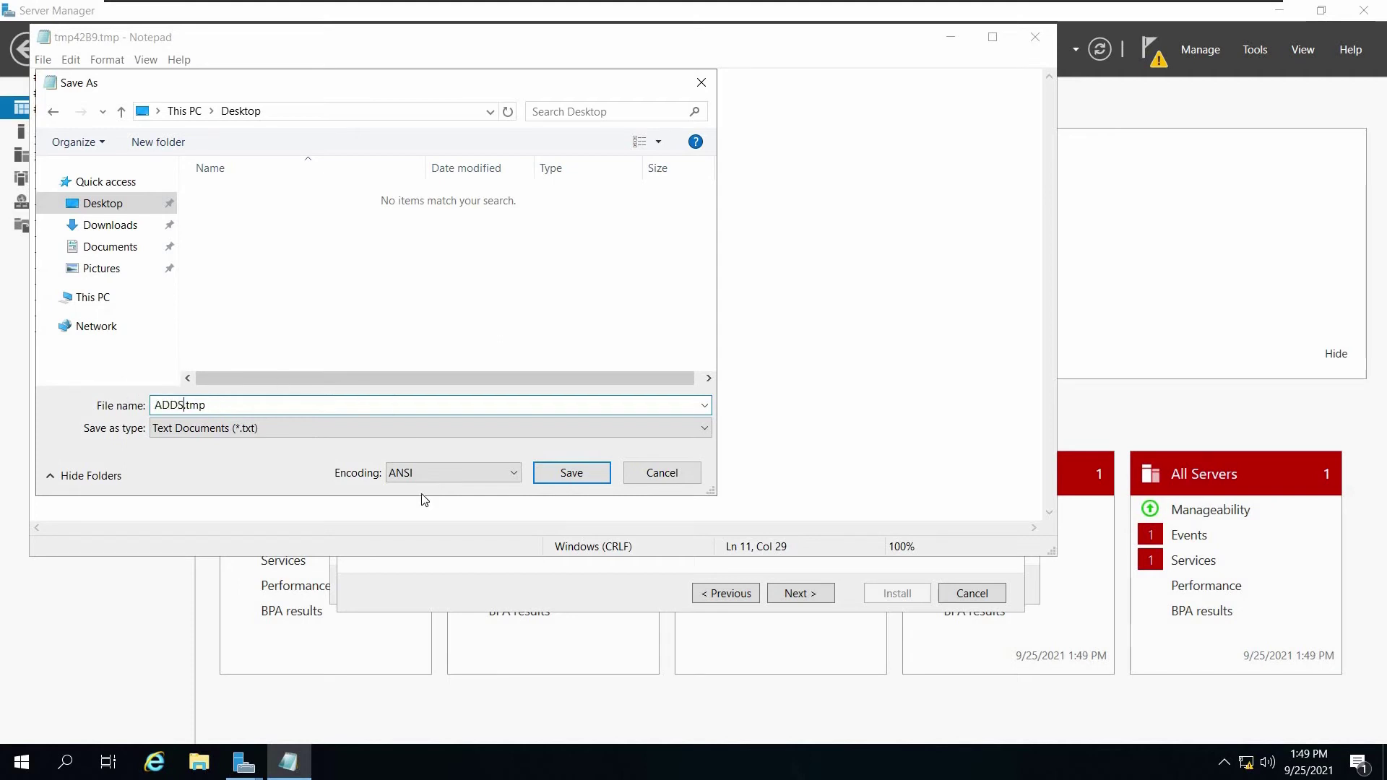
left_click(562, 474)
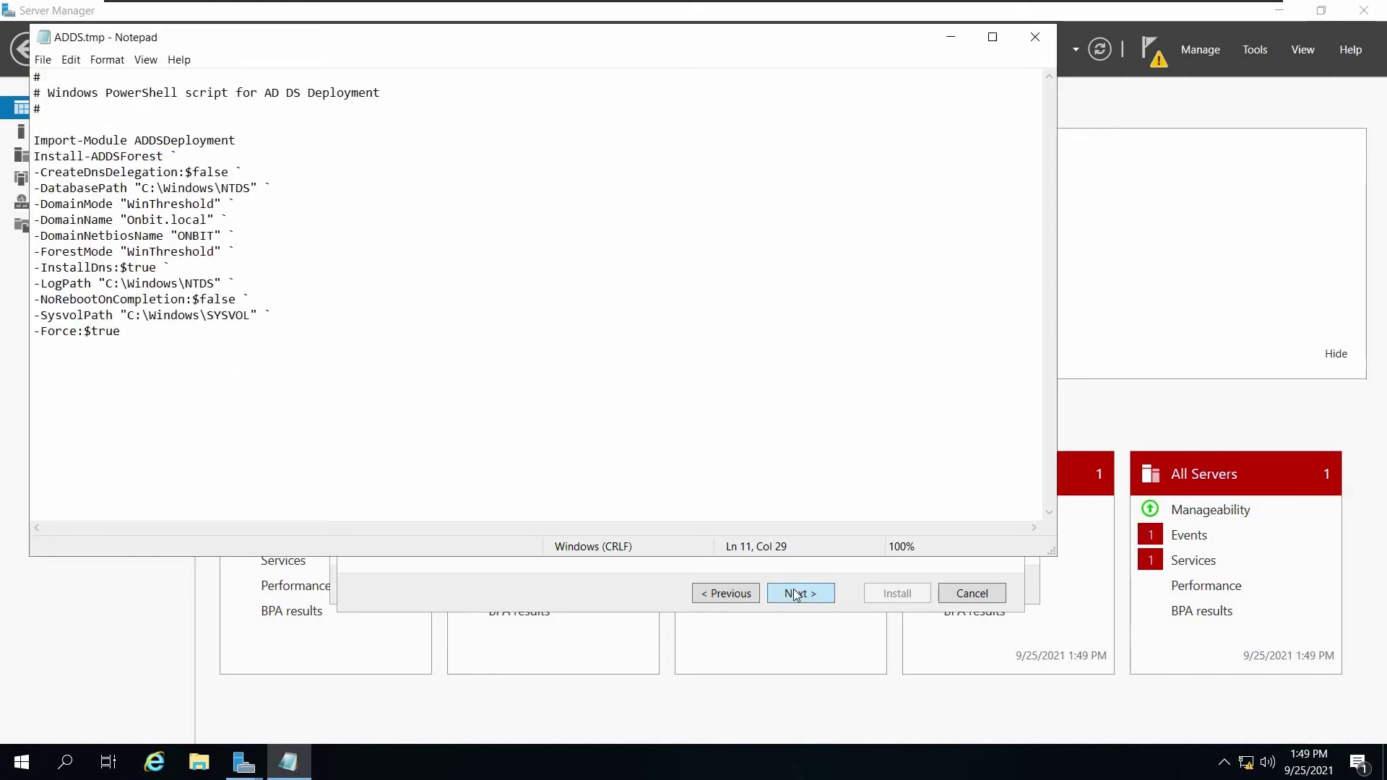
Step: Run the prerequisites check, closing the script file, and start the domain controller installation
left_click(795, 594)
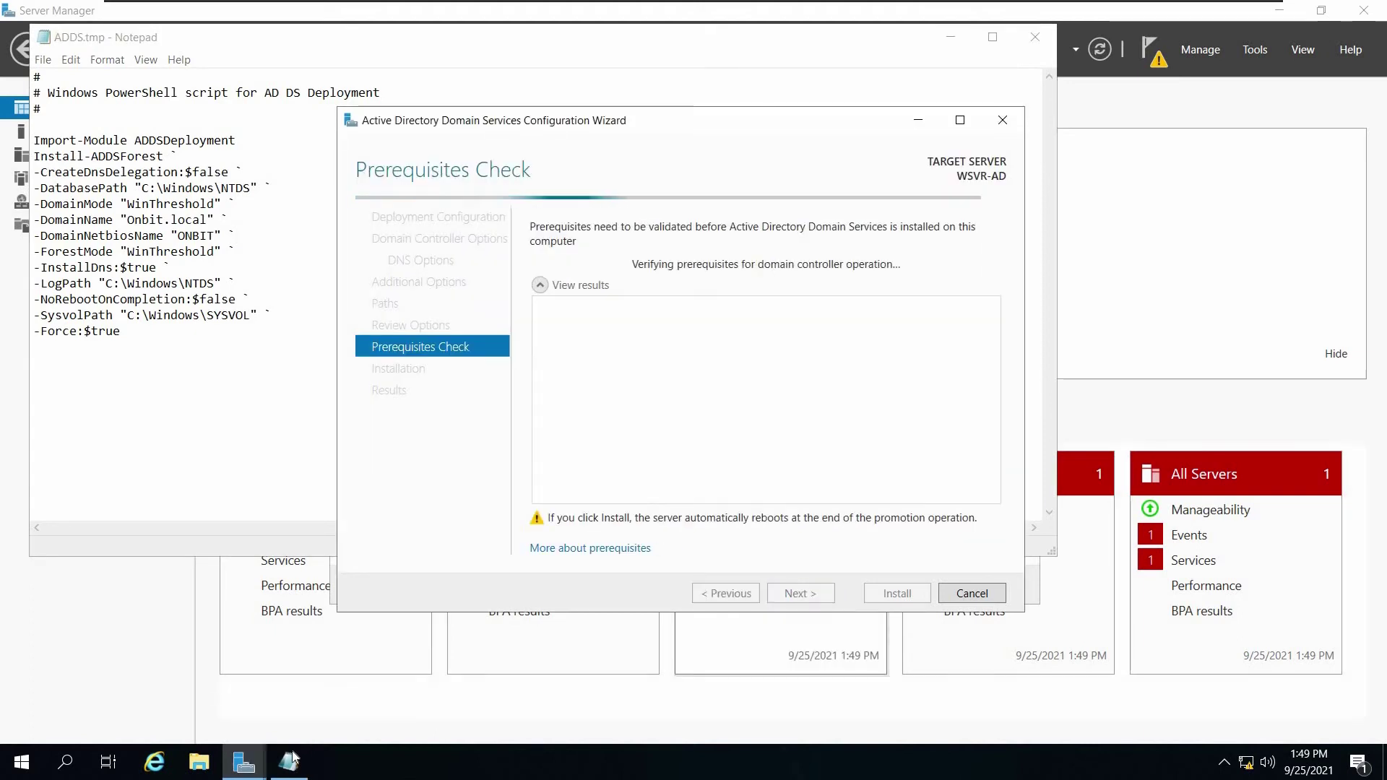
left_click(304, 237)
left_click(1027, 40)
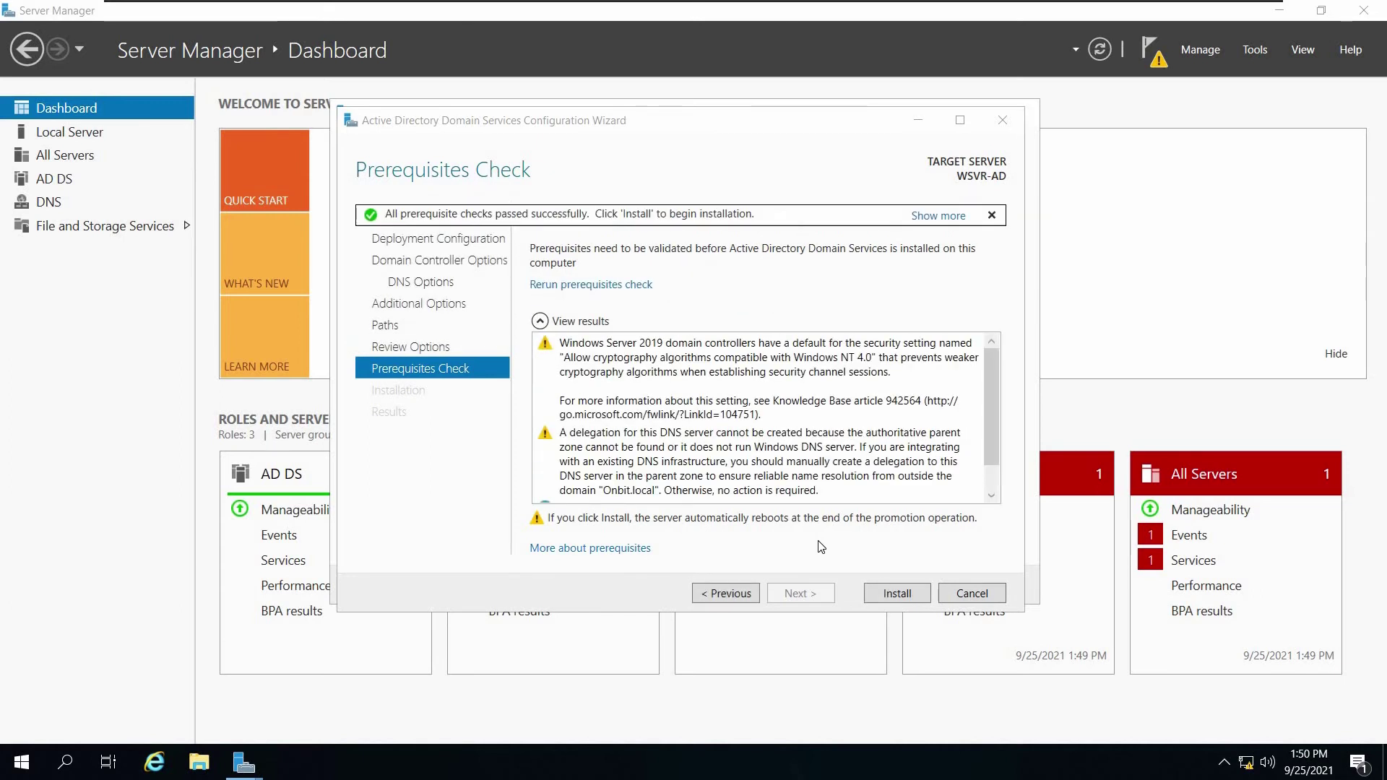
left_click(894, 592)
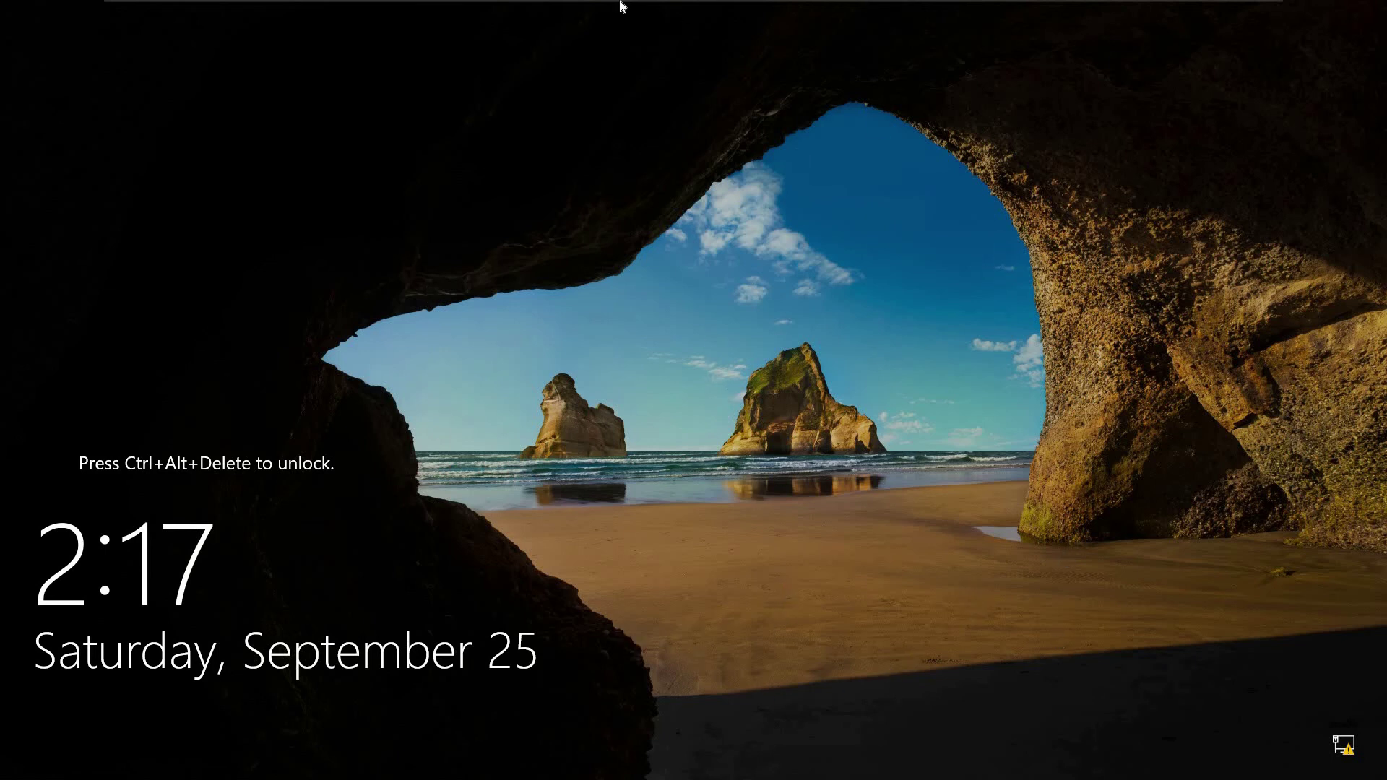
Step: Unlock the restarted server, sign in as ONBIT\Administrator with the account password and dismiss the Shutdown Event Tracker
mouse_move(489, 9)
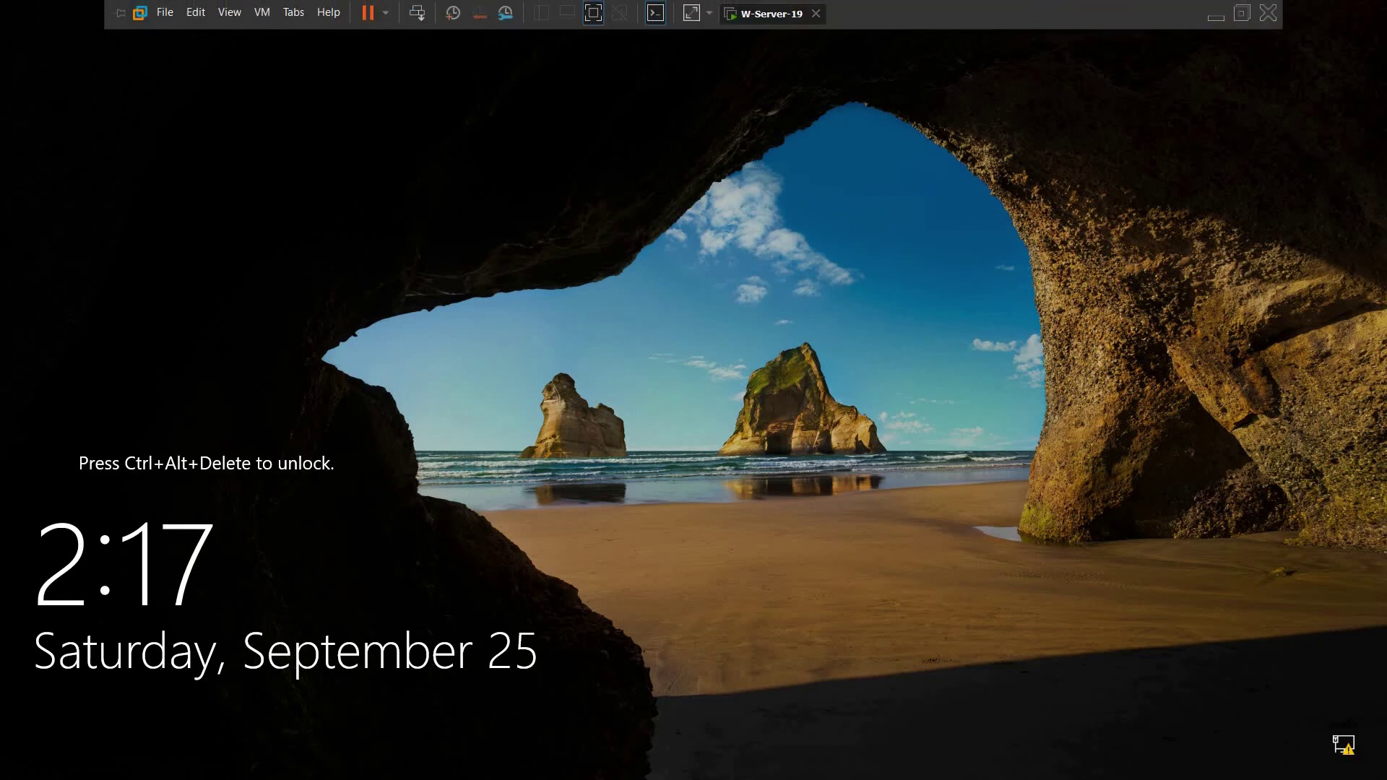
left_click(417, 12)
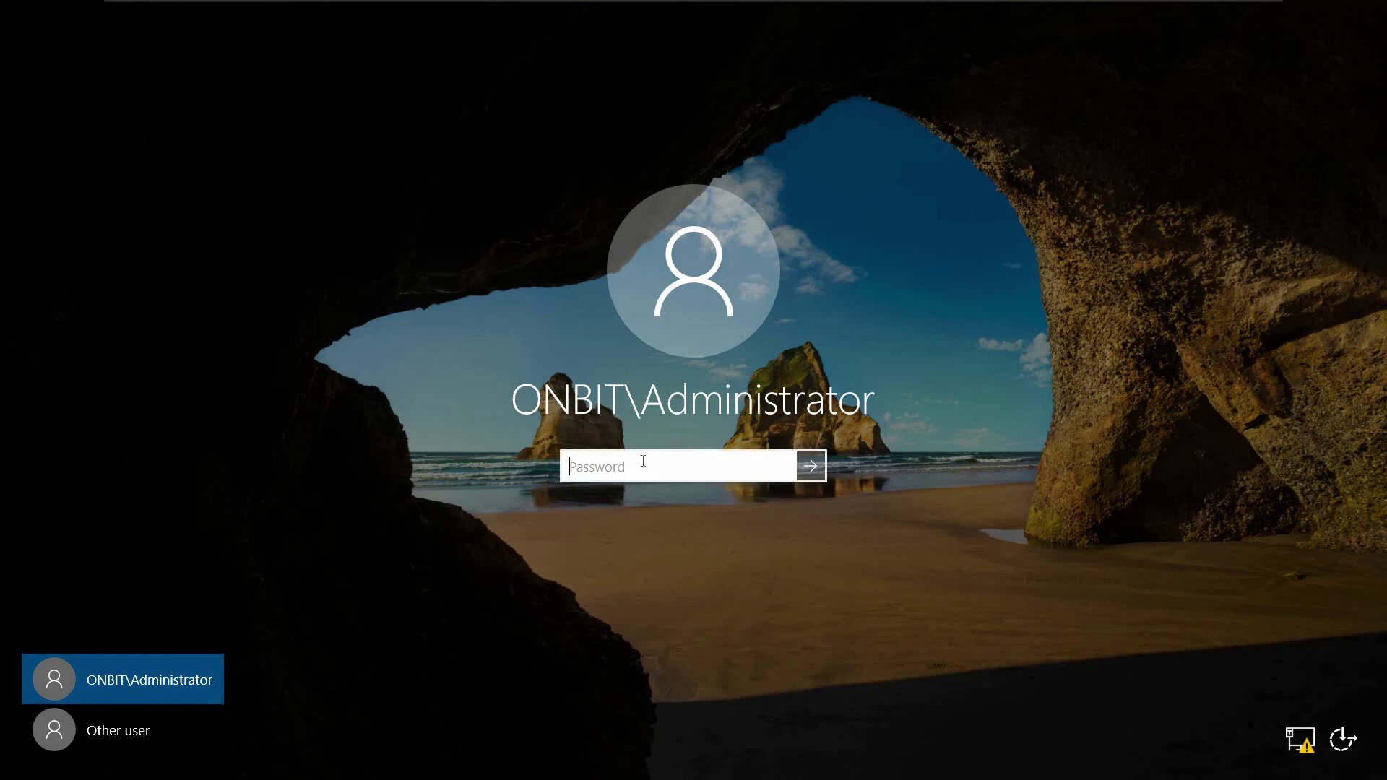
type("•••••••••")
key("Return")
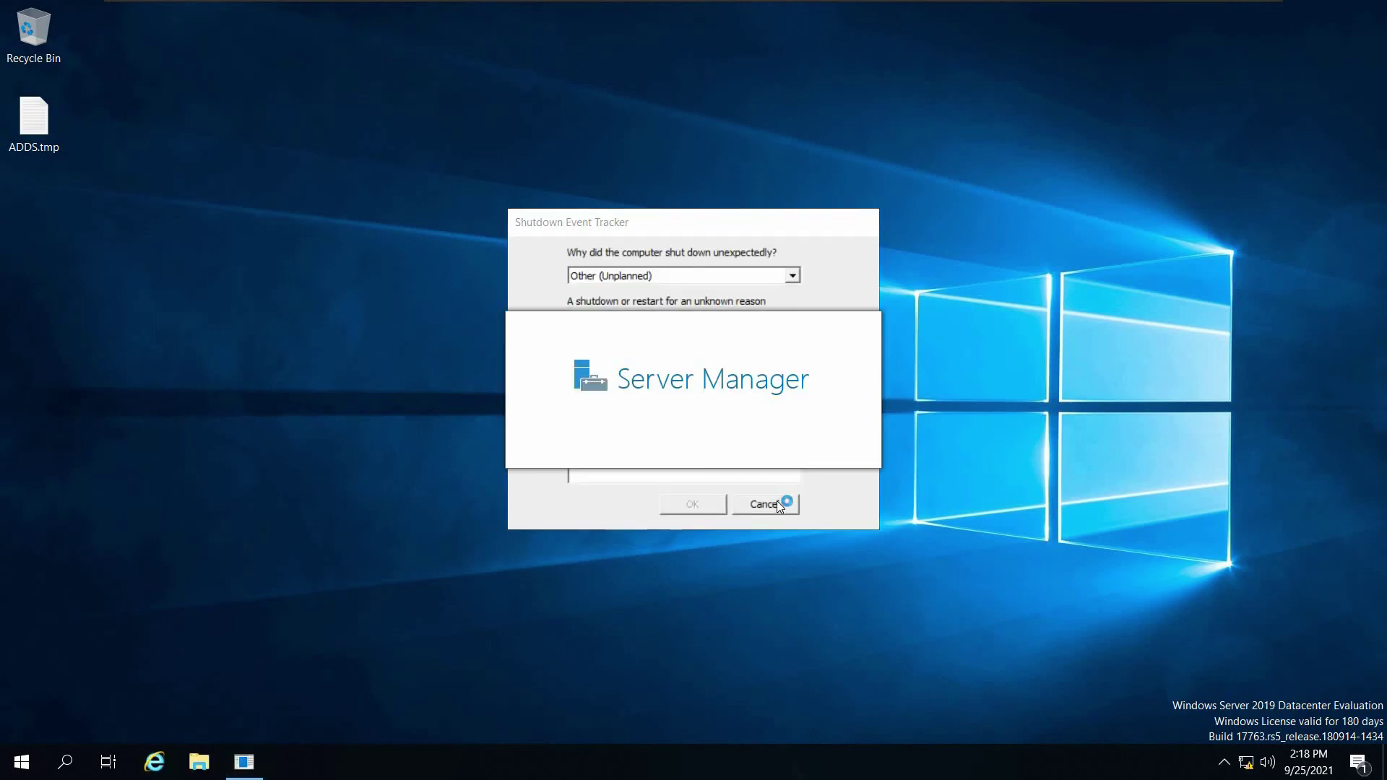
left_click(786, 506)
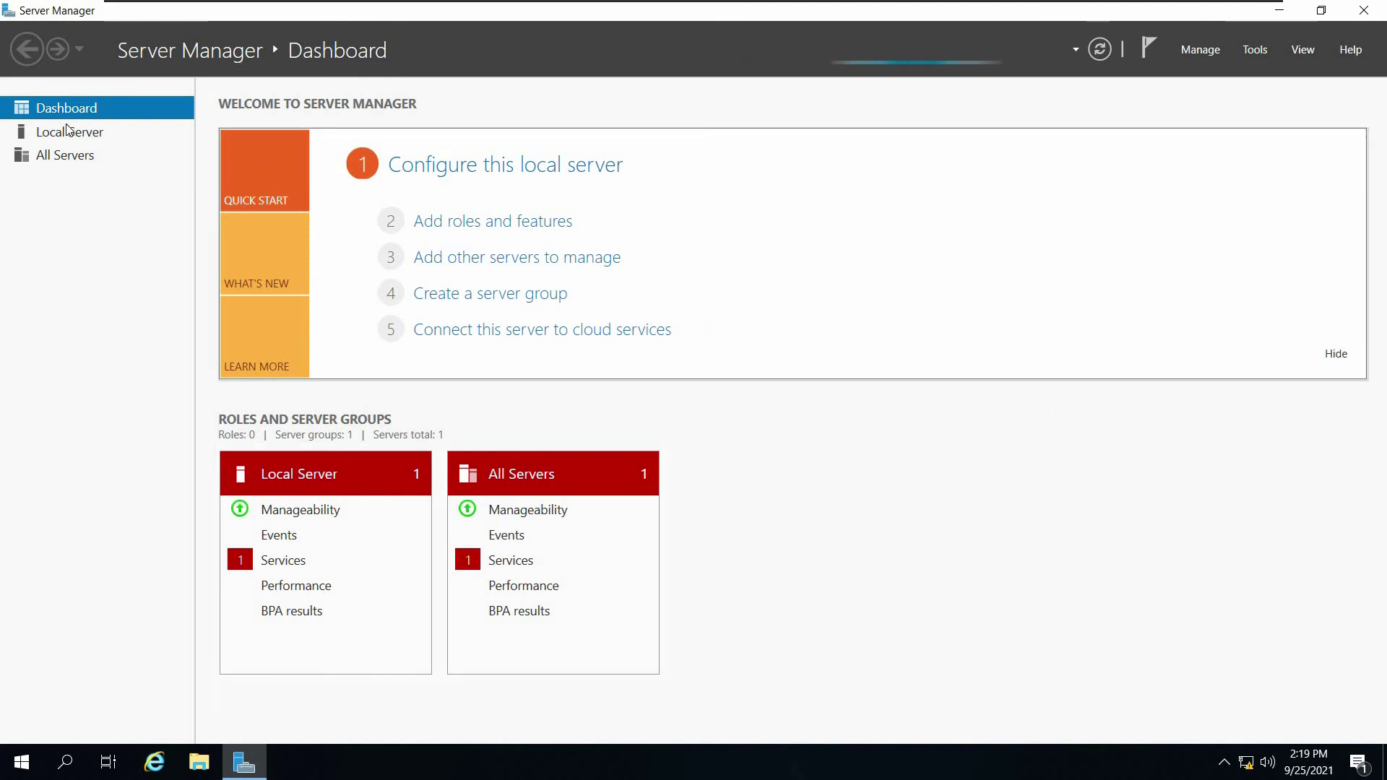
Step: Clear all Windows notifications and return to the server dashboard
left_click(98, 140)
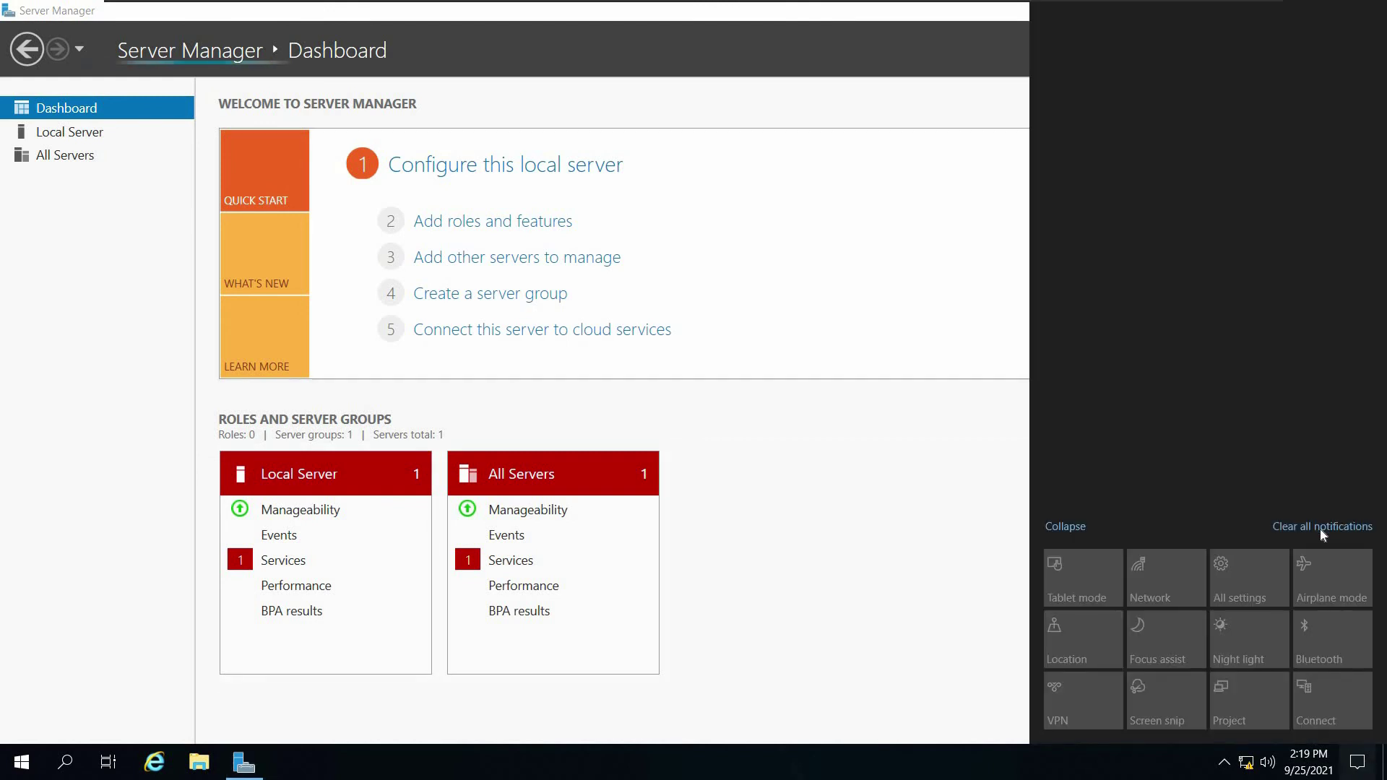
left_click(1337, 526)
left_click(998, 646)
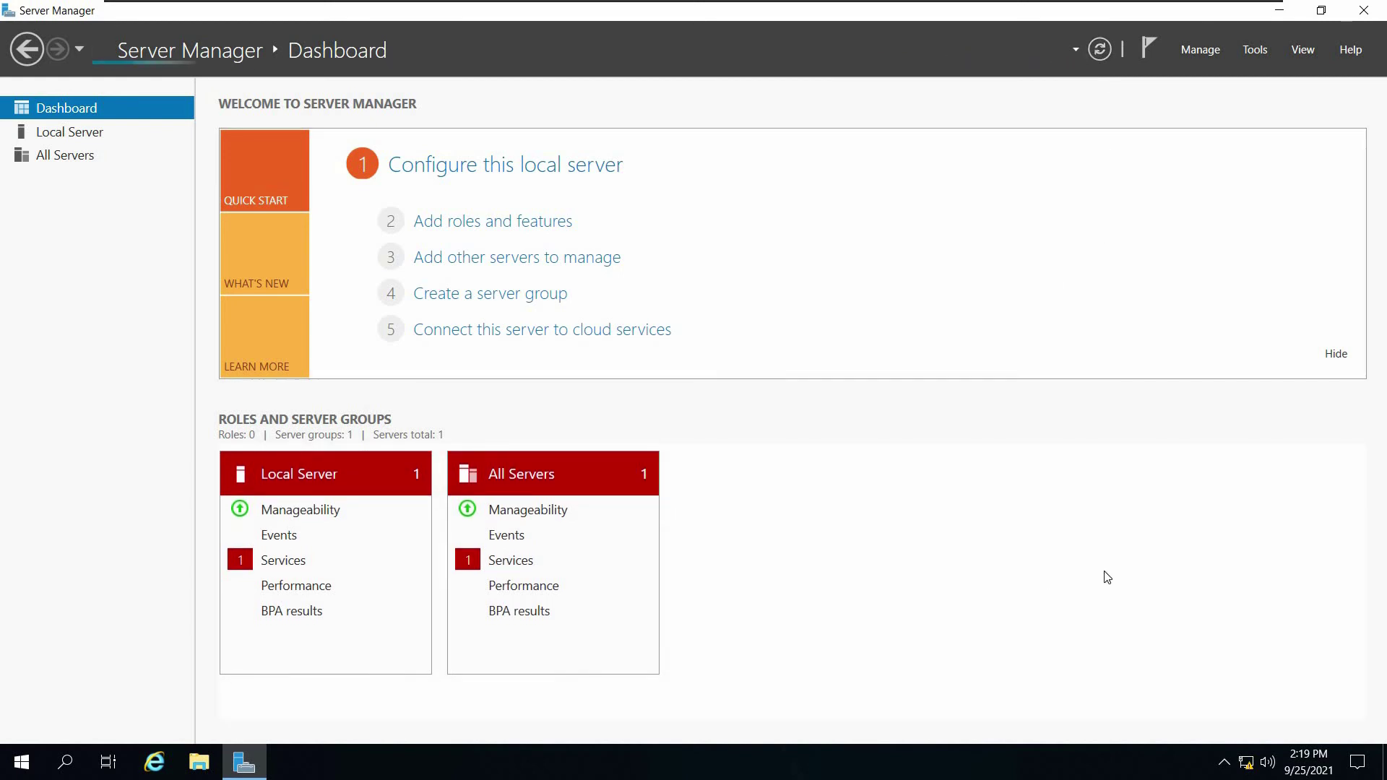
Step: Examine the available administration tools and the AD DS role's server and event lists, returning to the dashboard
left_click(1261, 52)
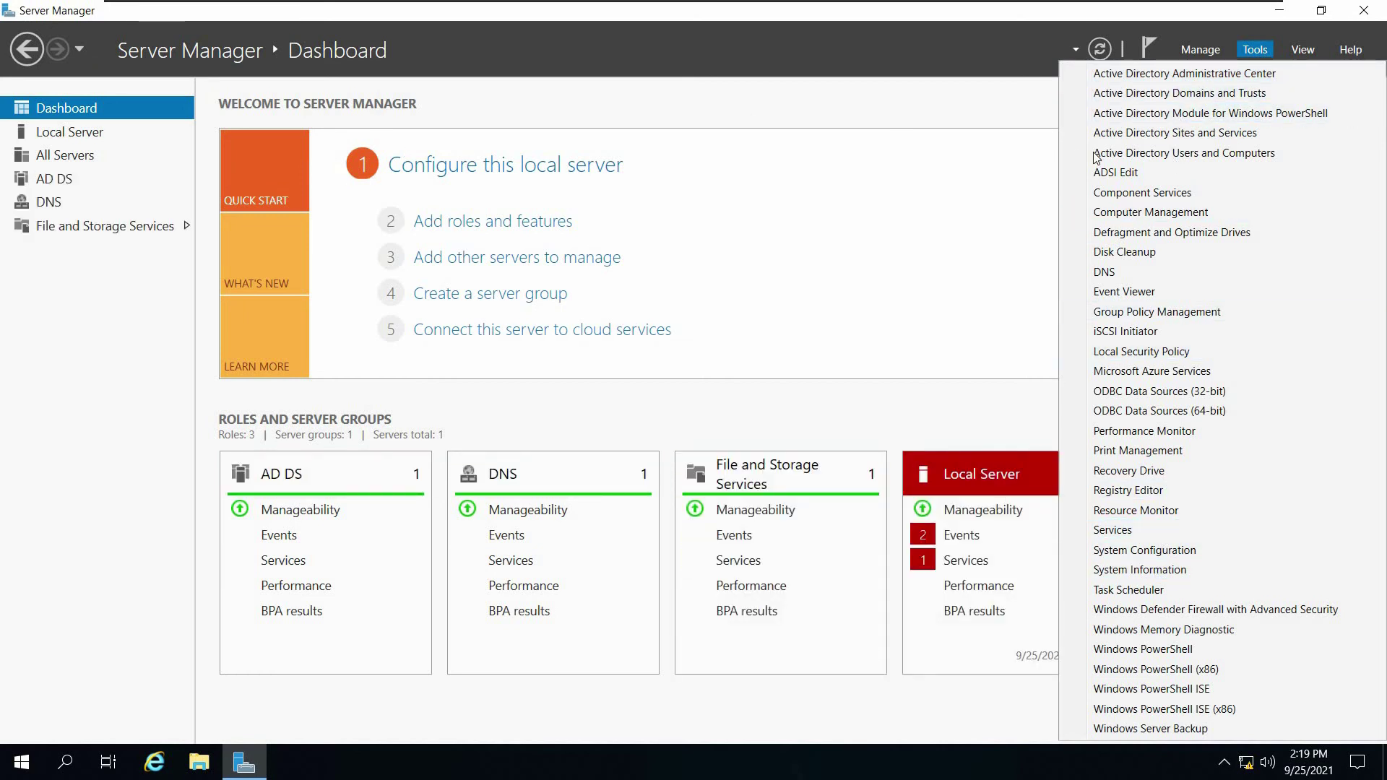
key("Escape")
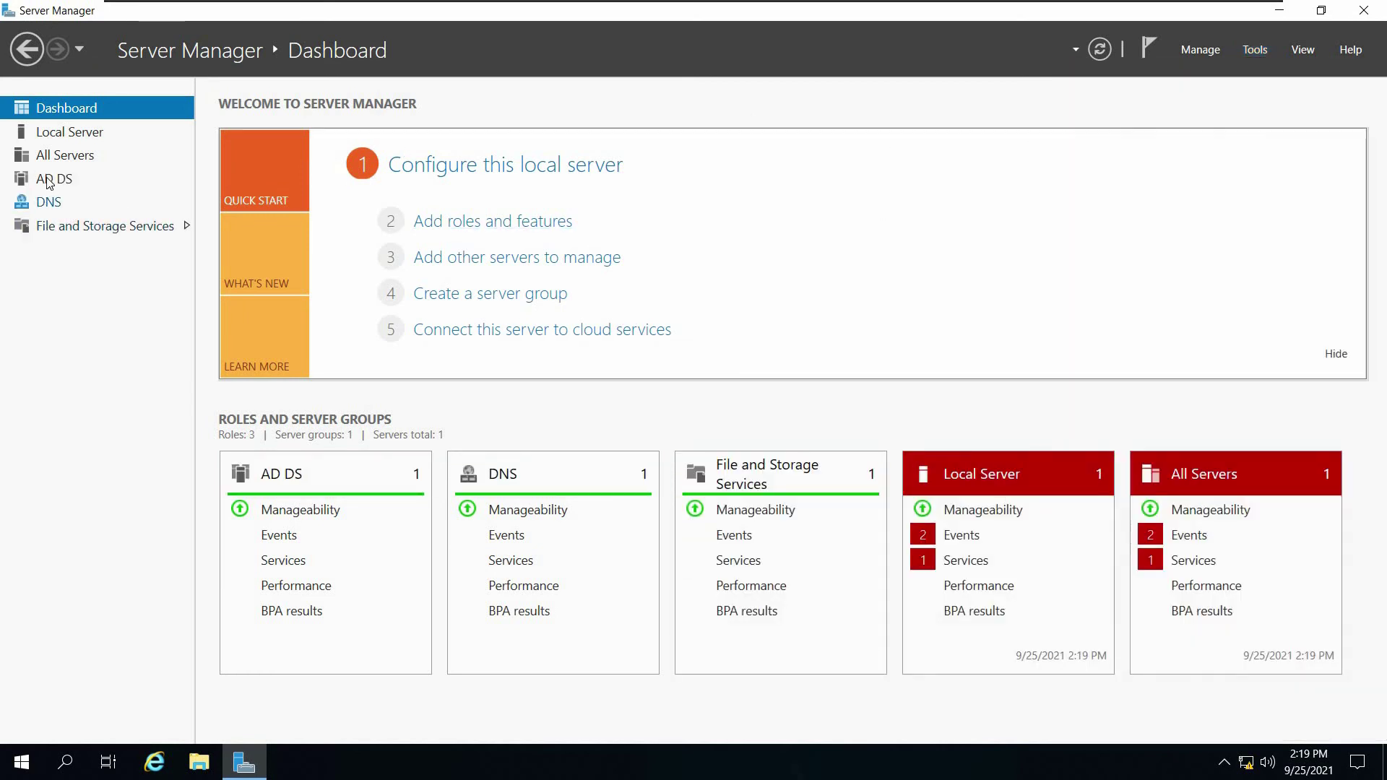
left_click(37, 181)
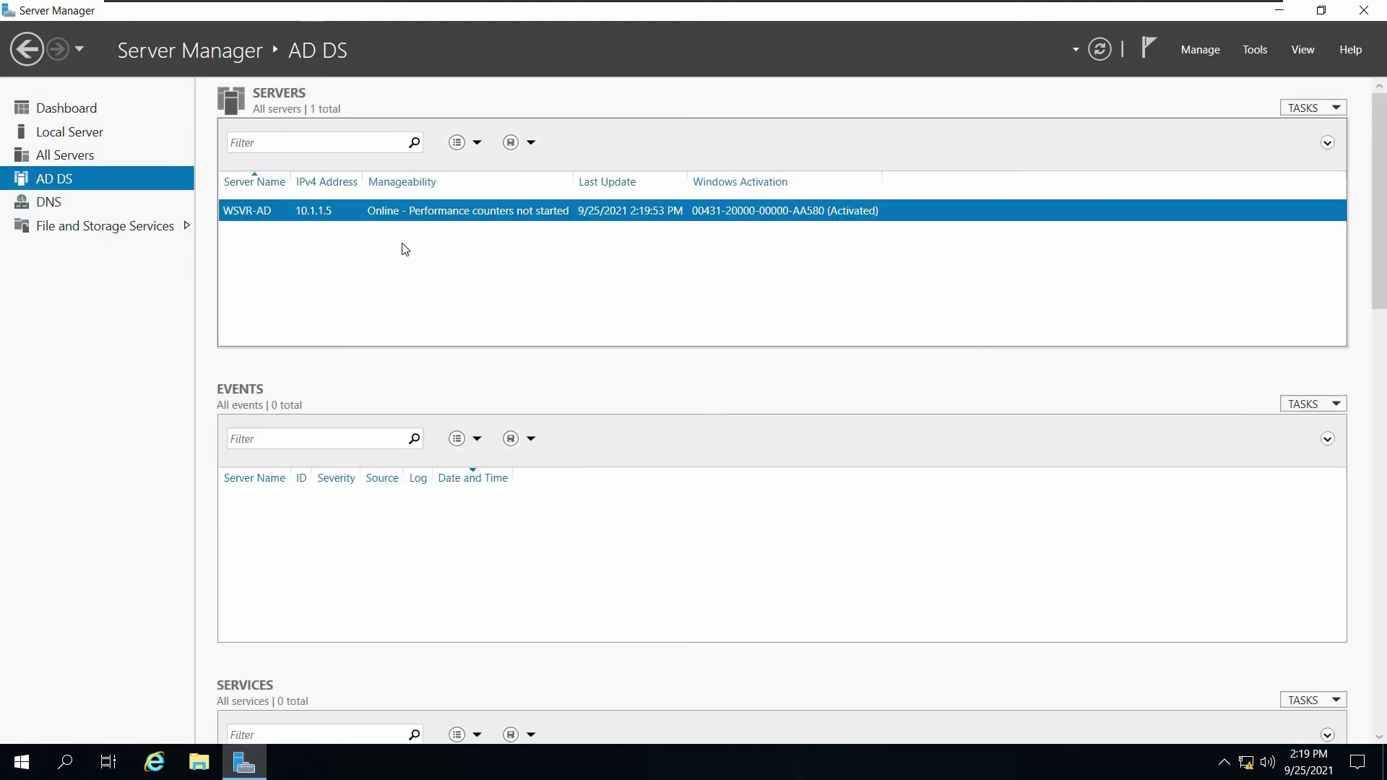
left_click(1307, 108)
left_click(618, 151)
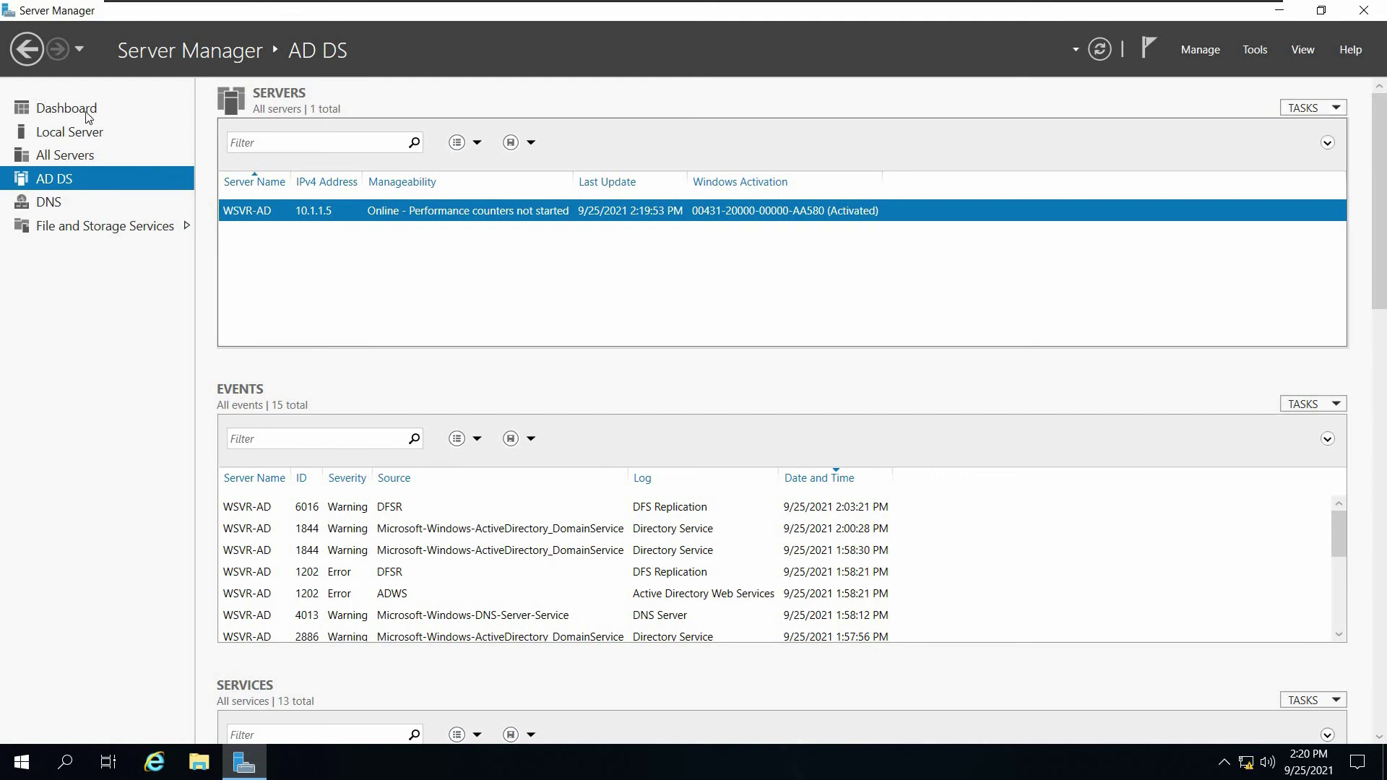
left_click(43, 110)
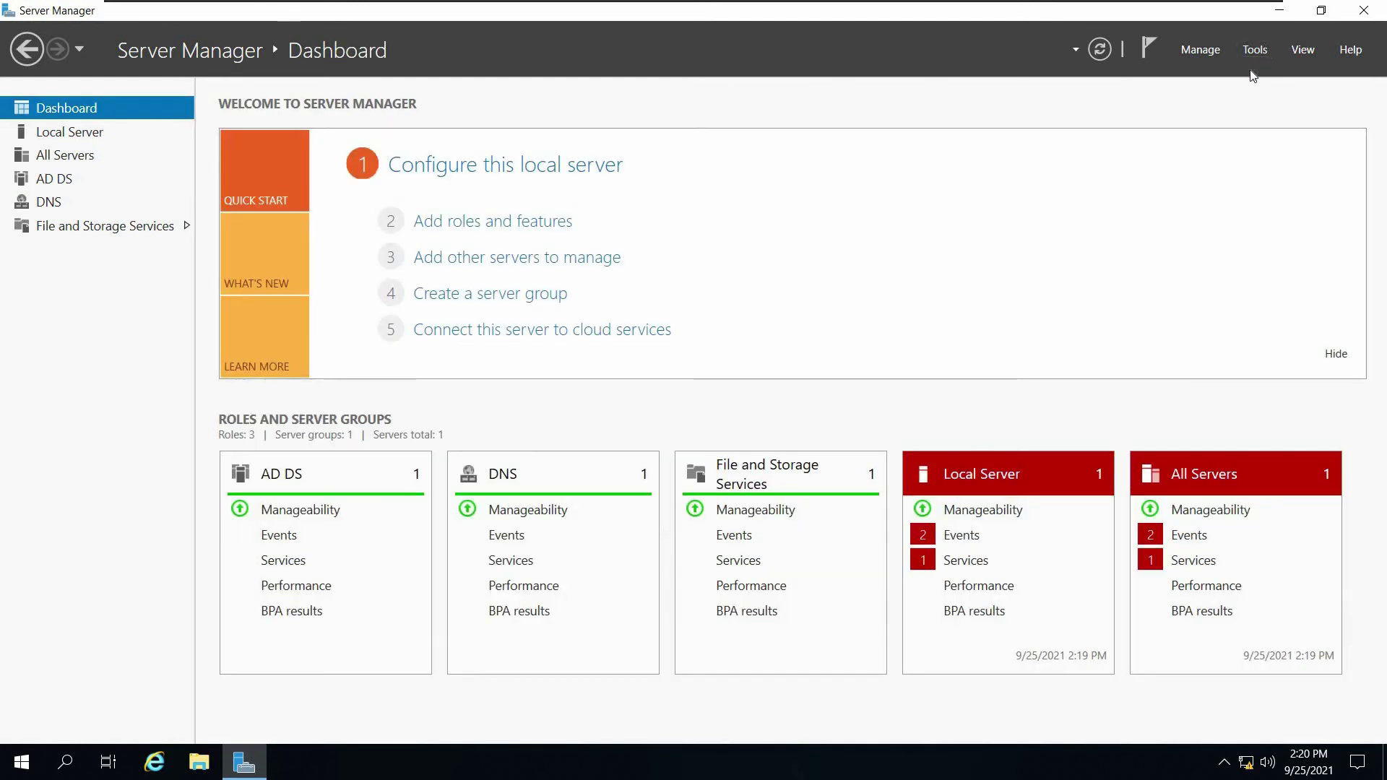
Step: Open Active Directory Users and Computers, maximize it and widen the console tree to show the full server name
left_click(1264, 48)
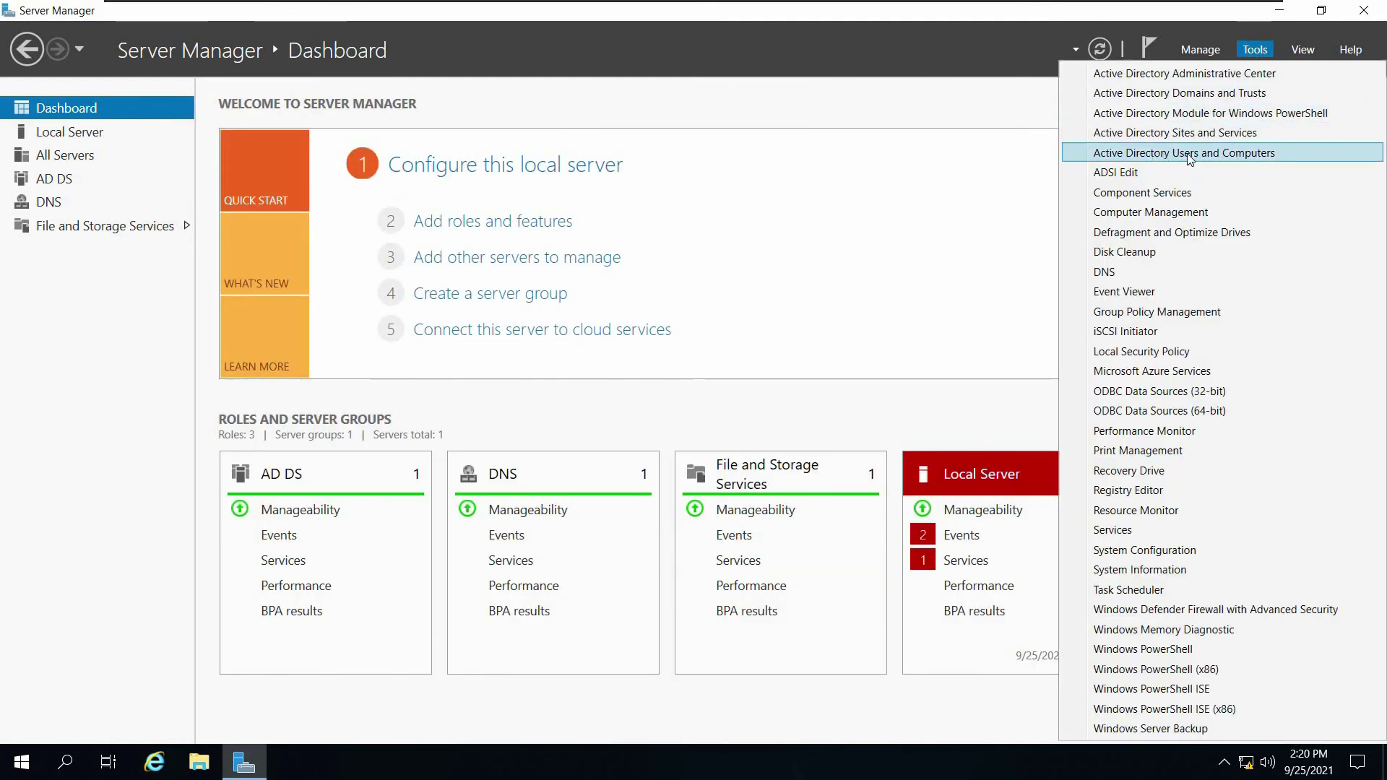
left_click(1238, 153)
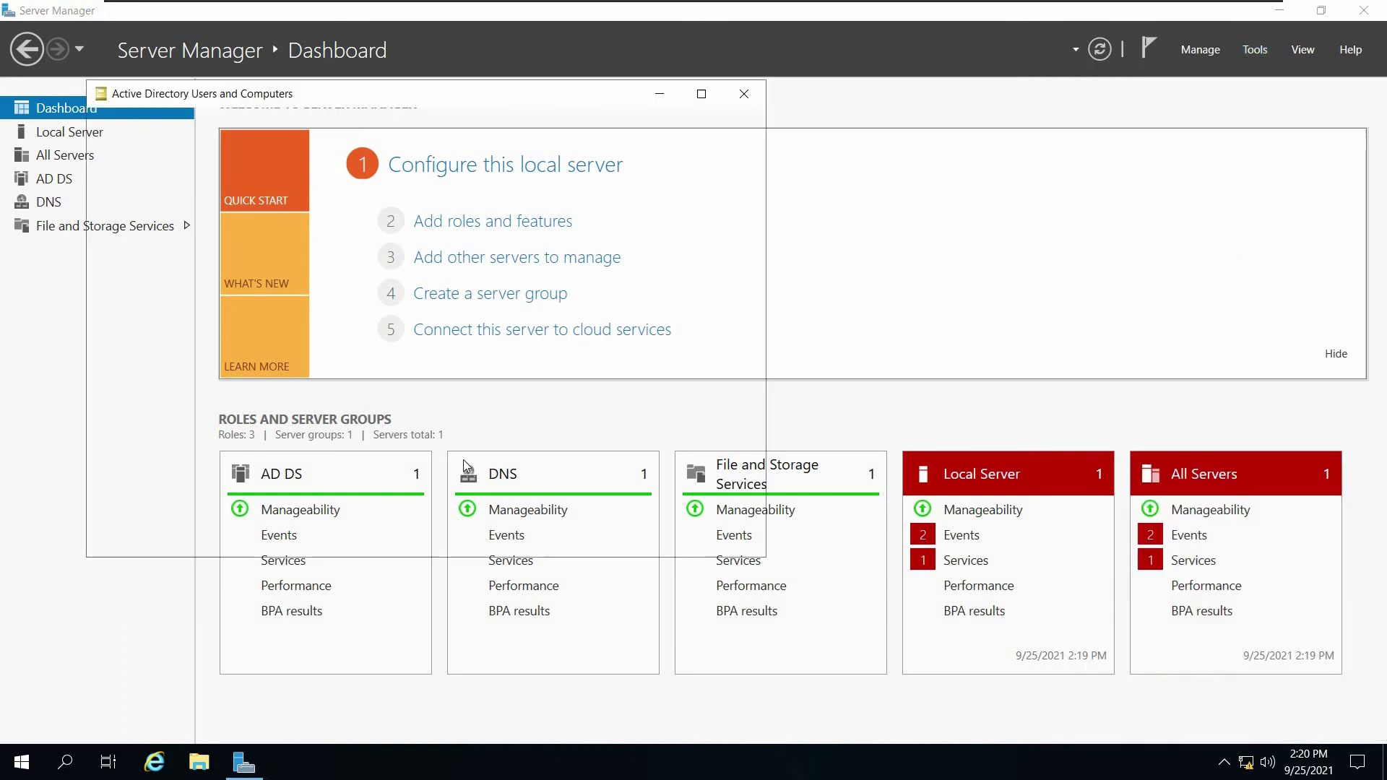
left_click_drag(440, 98, 802, 124)
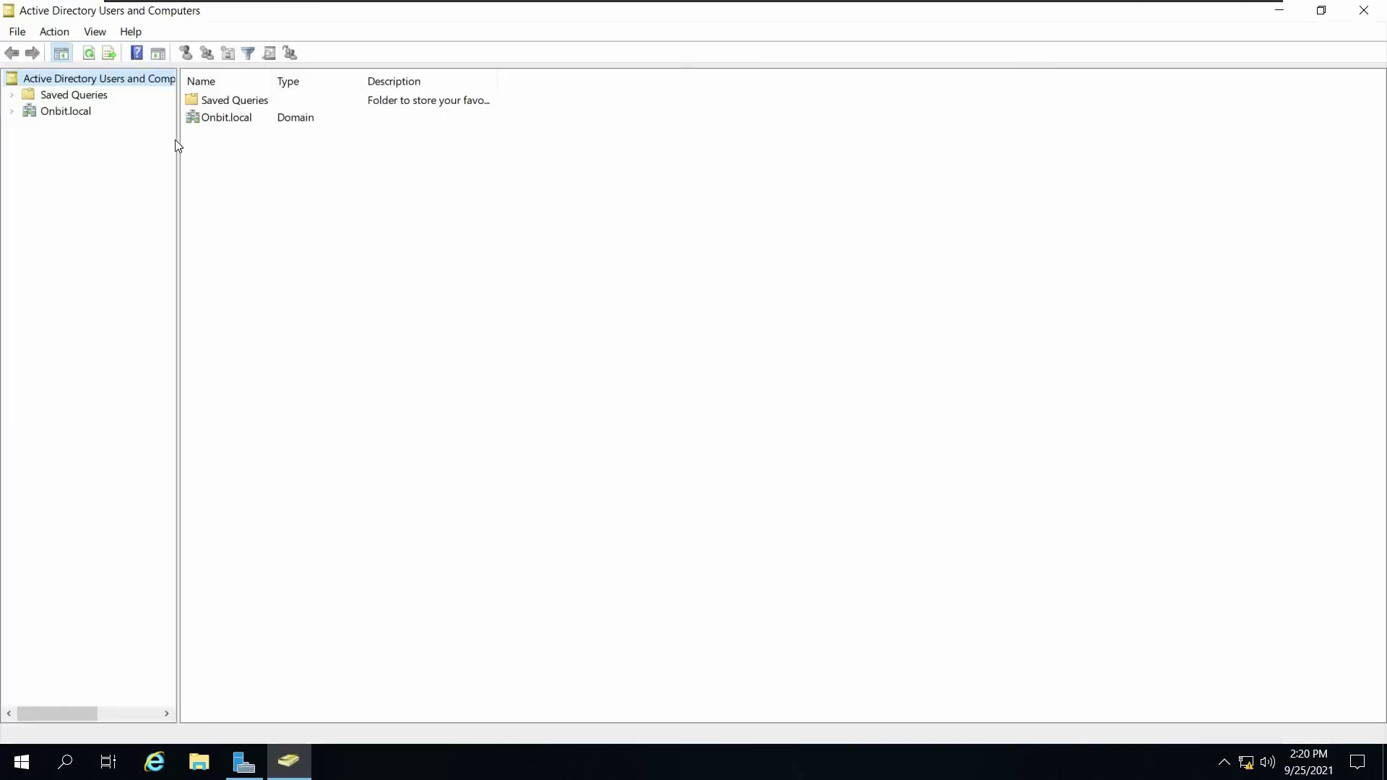
left_click_drag(222, 151, 223, 152)
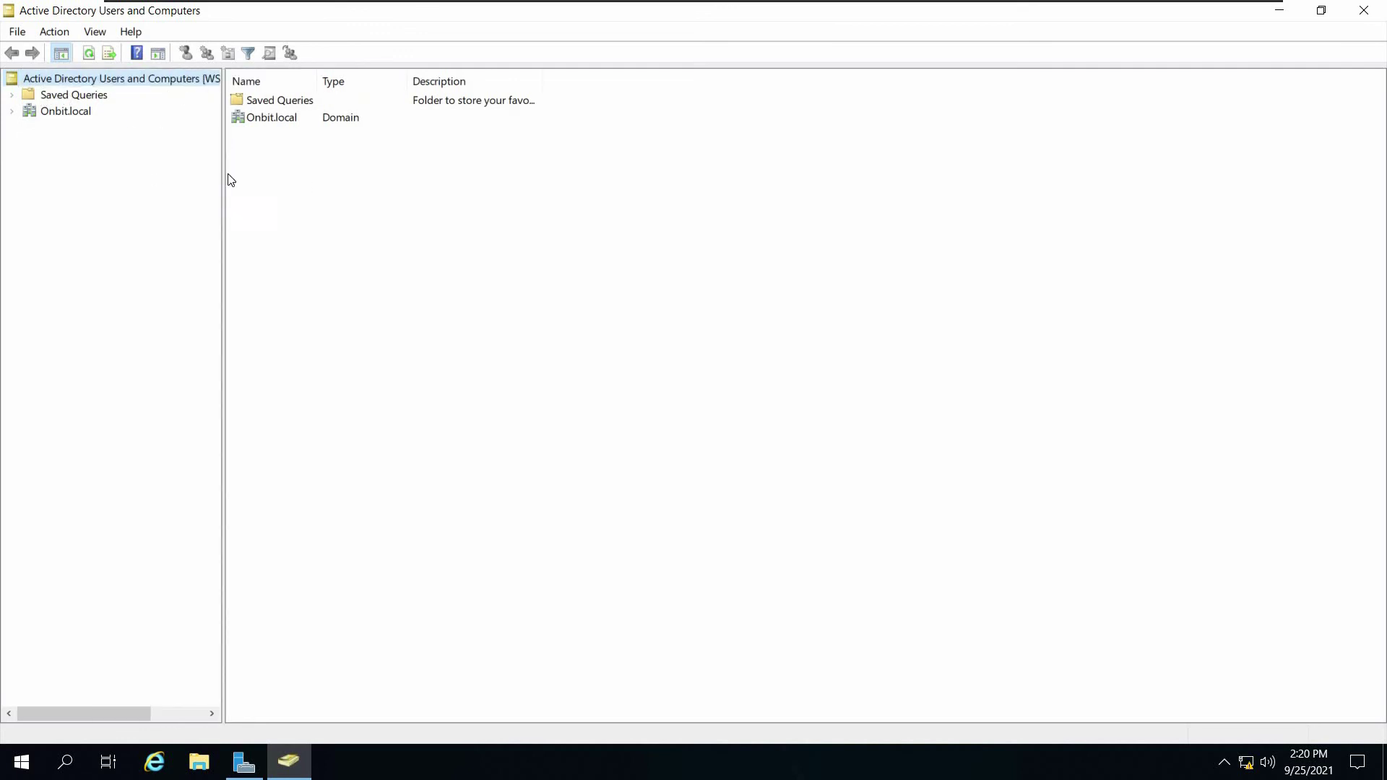
left_click_drag(228, 112, 337, 115)
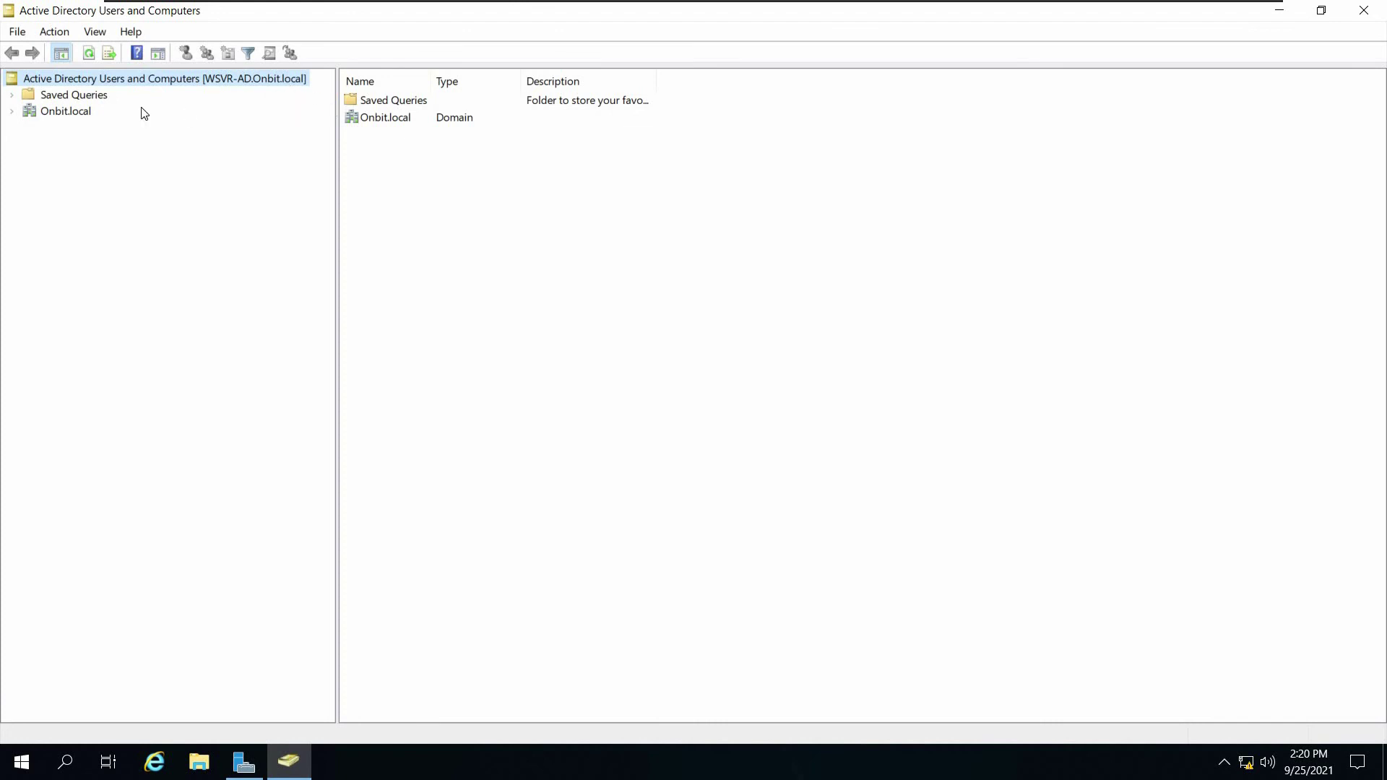
Step: Expand the Onbit.local domain and examine its Builtin, Computers, Domain Controllers, ForeignSecurityPrincipals and Users containers
left_click(81, 112)
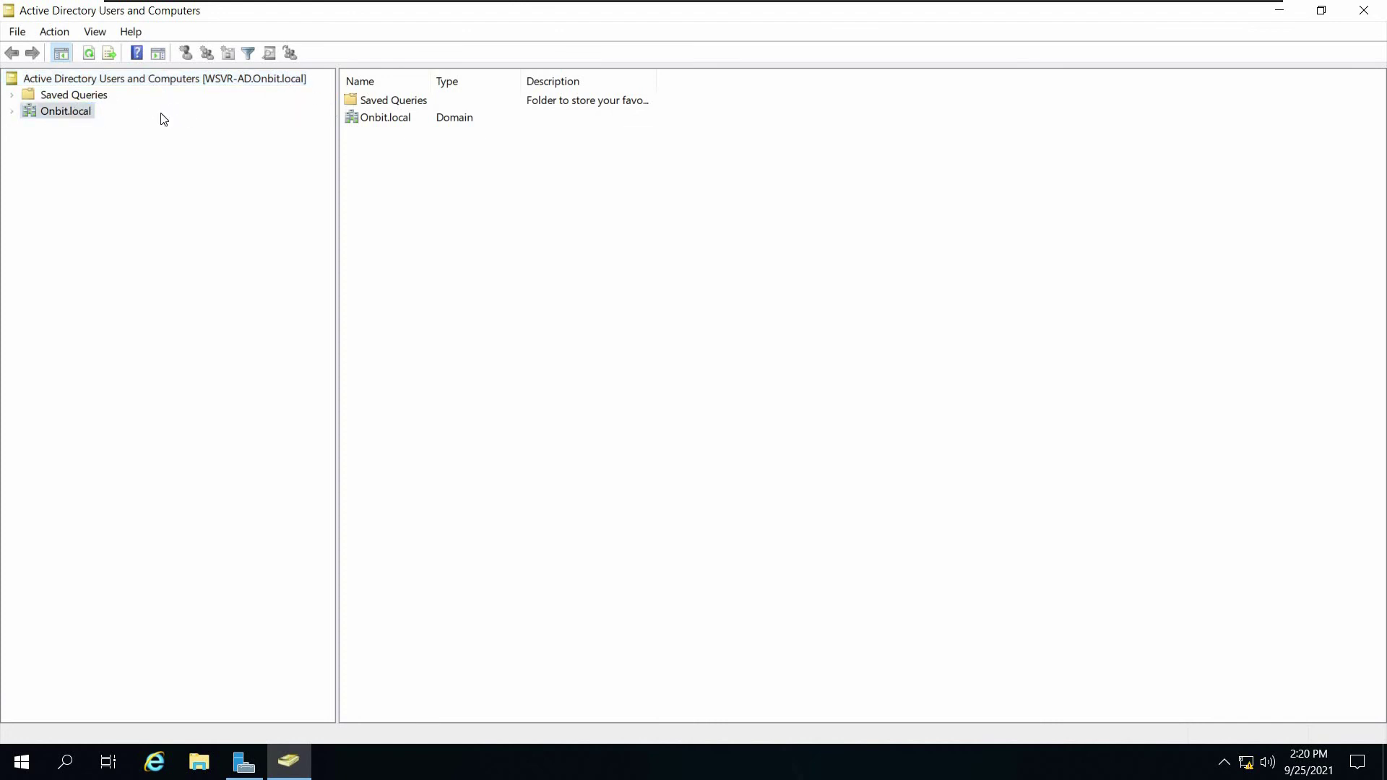
left_click(12, 111)
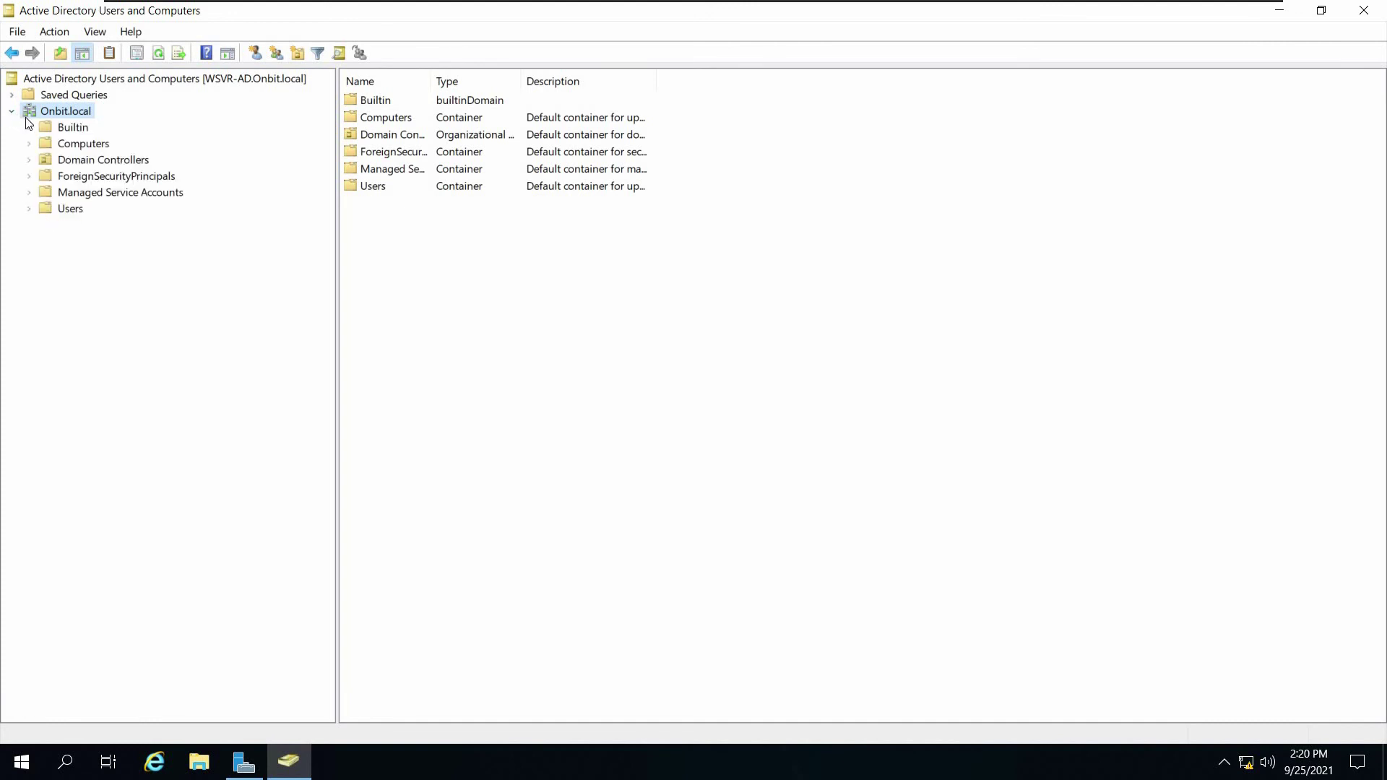
left_click(75, 129)
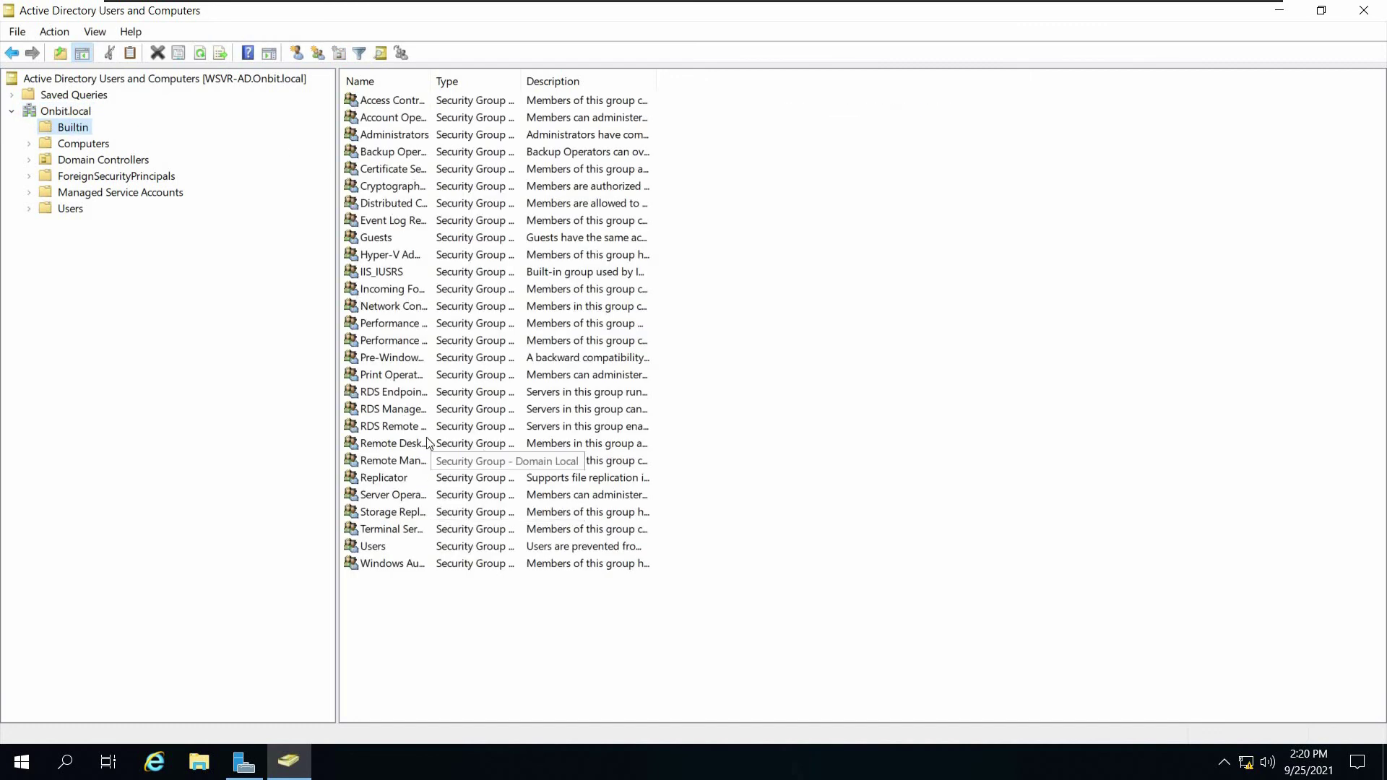
left_click(75, 160)
left_click(78, 143)
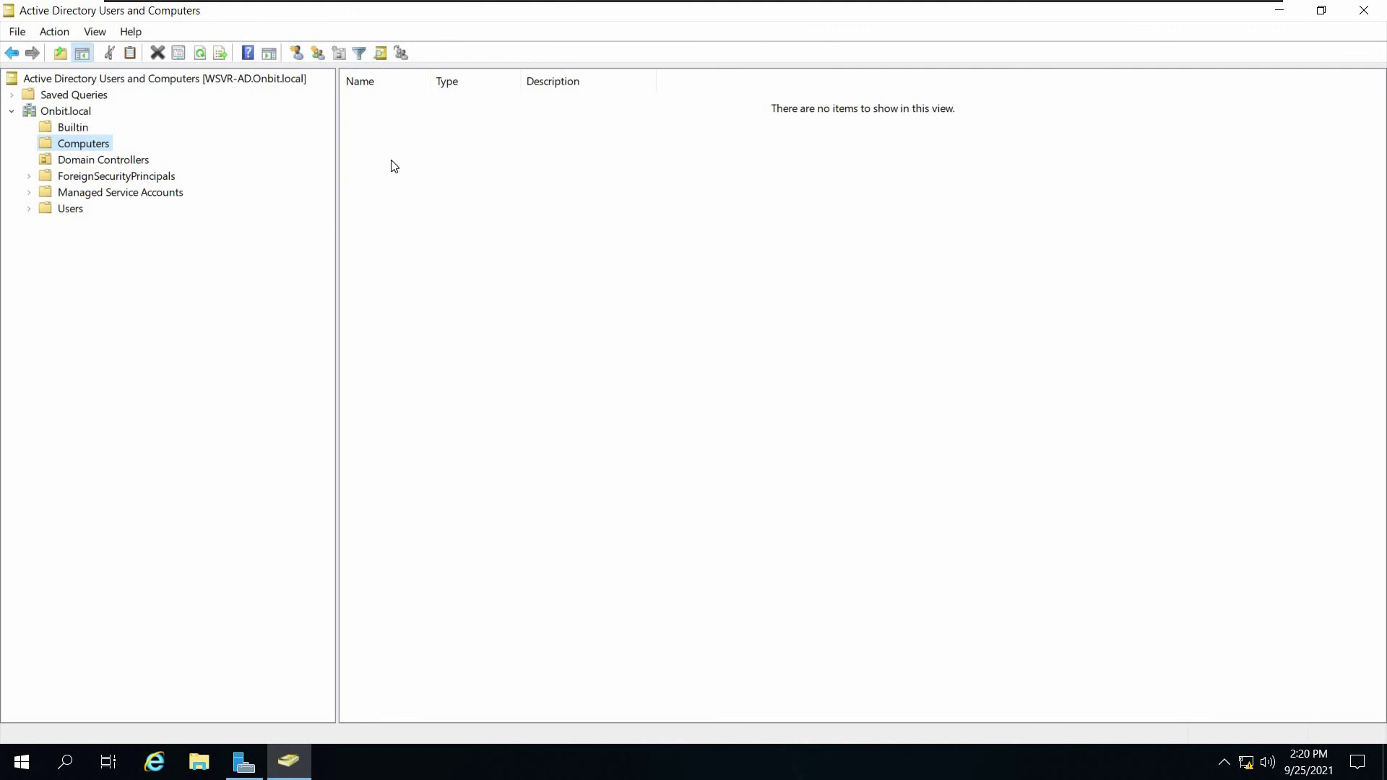
left_click(77, 163)
left_click(385, 108)
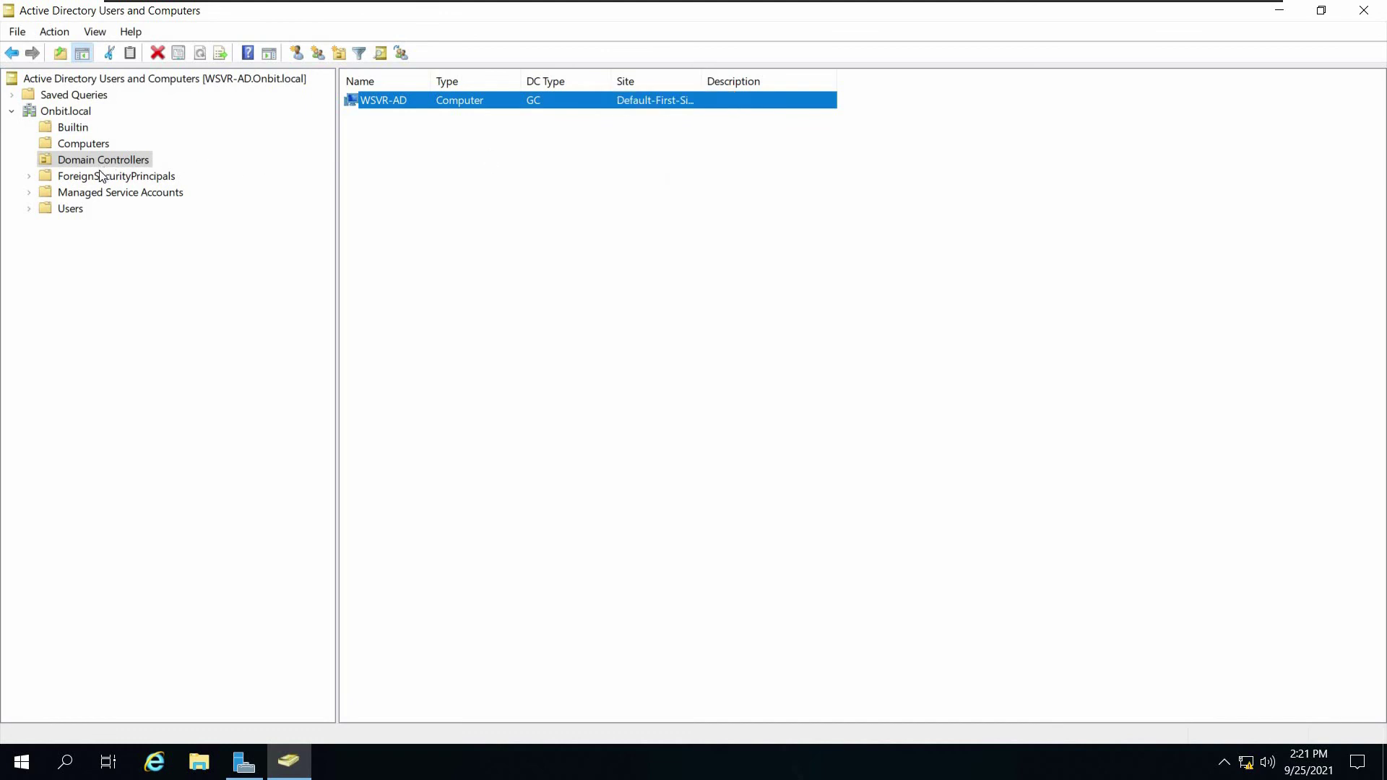
left_click(64, 181)
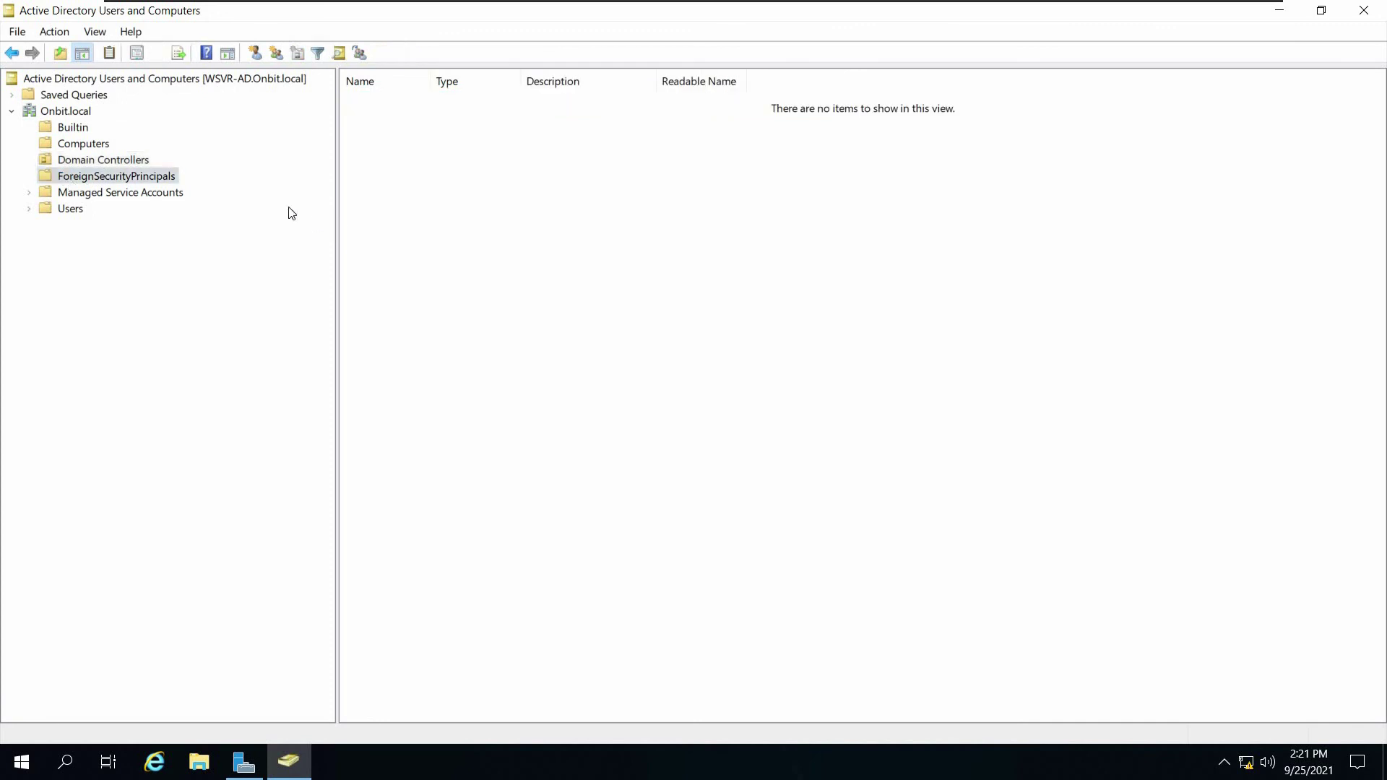
left_click(70, 209)
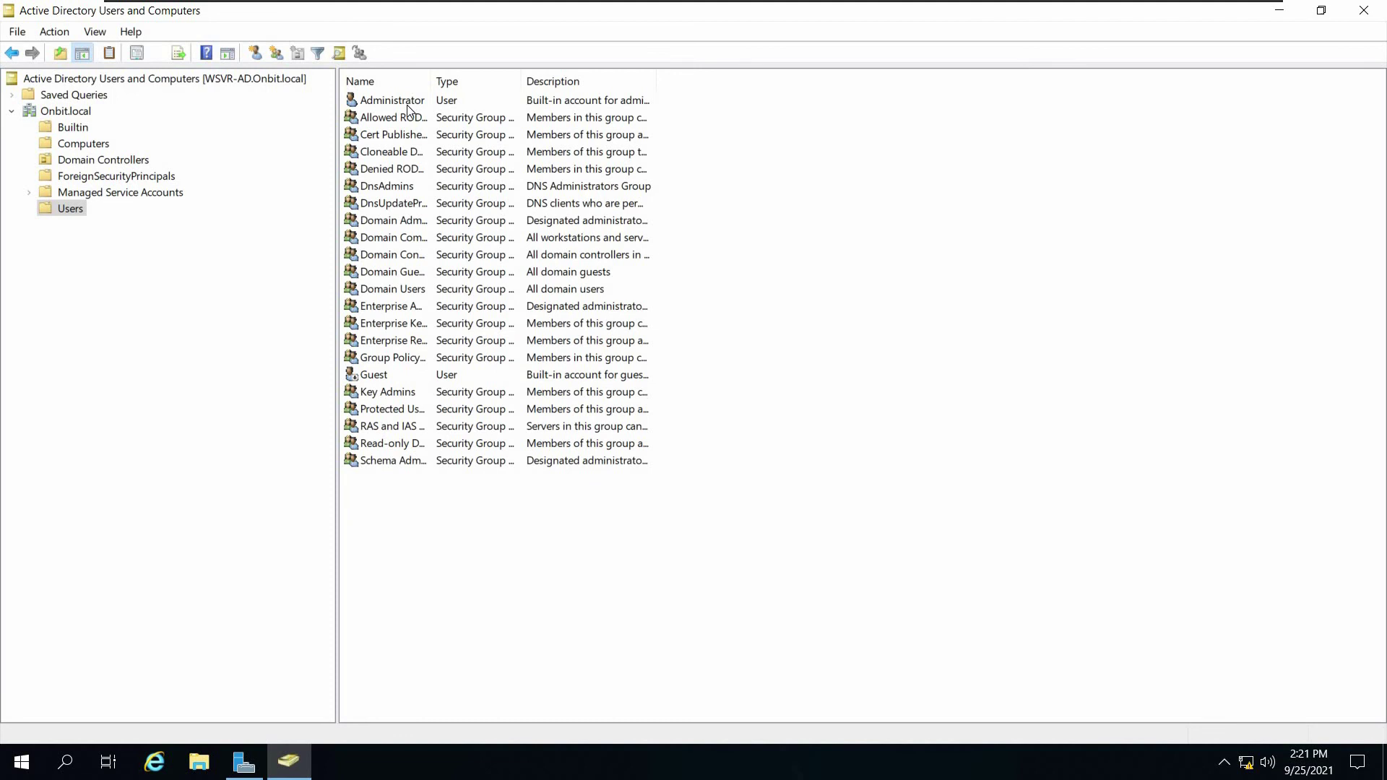
left_click(556, 105)
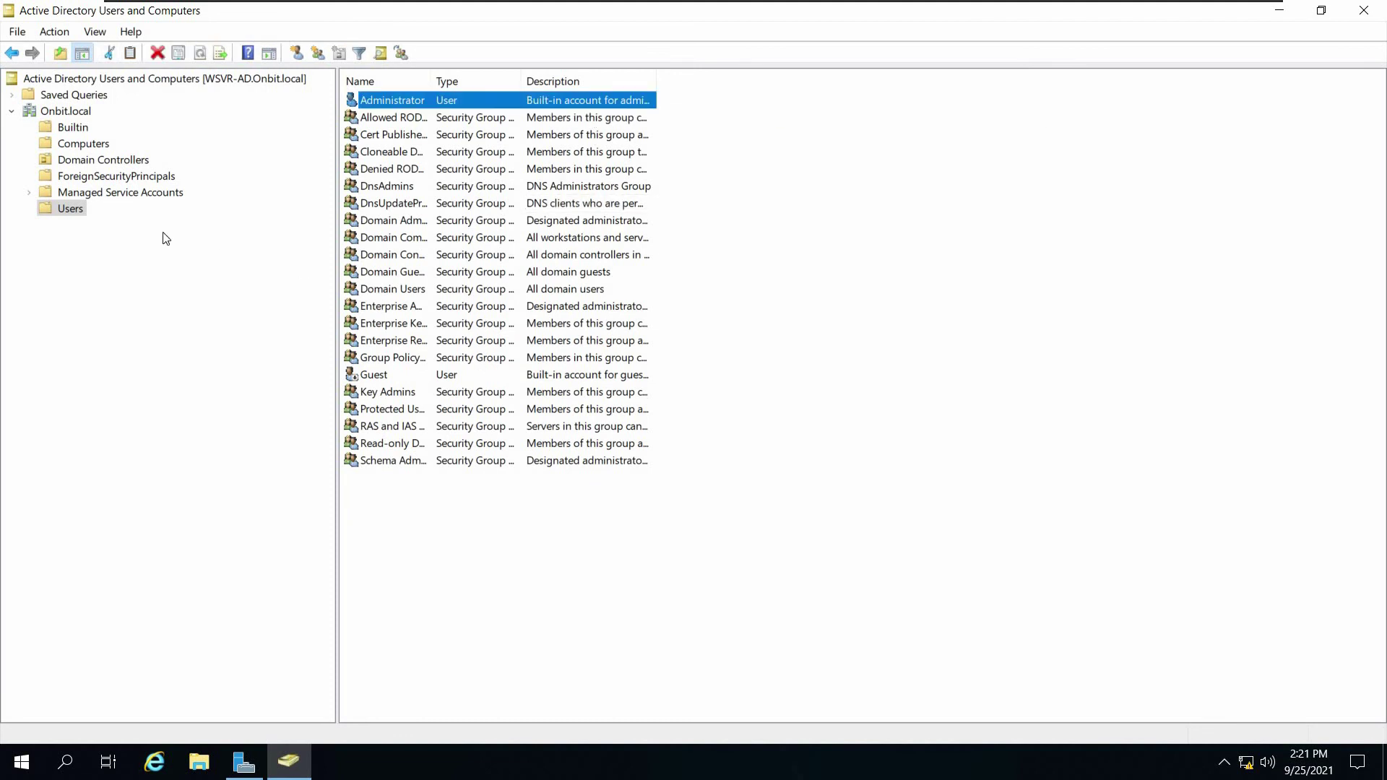